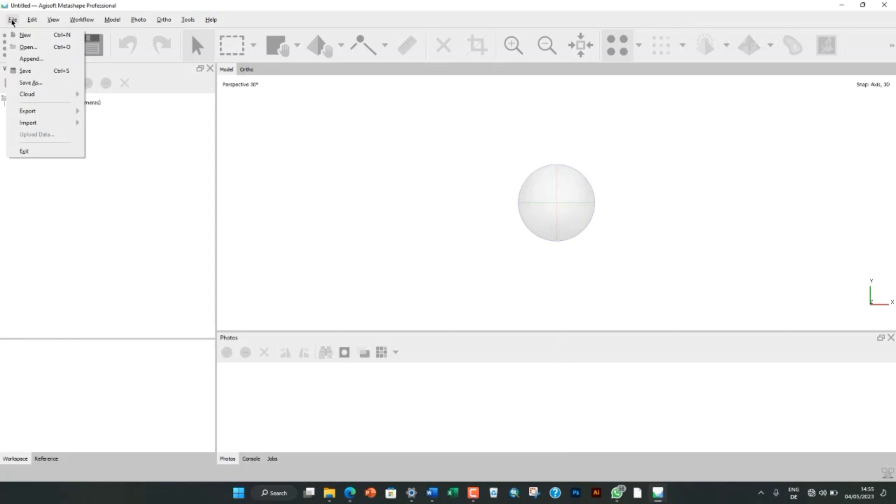
Step: Add the drone photos DJI_0030 to DJI_0043 from the 100MEDIA folder inside Ngozika Flight on the Desktop
left_click(80, 20)
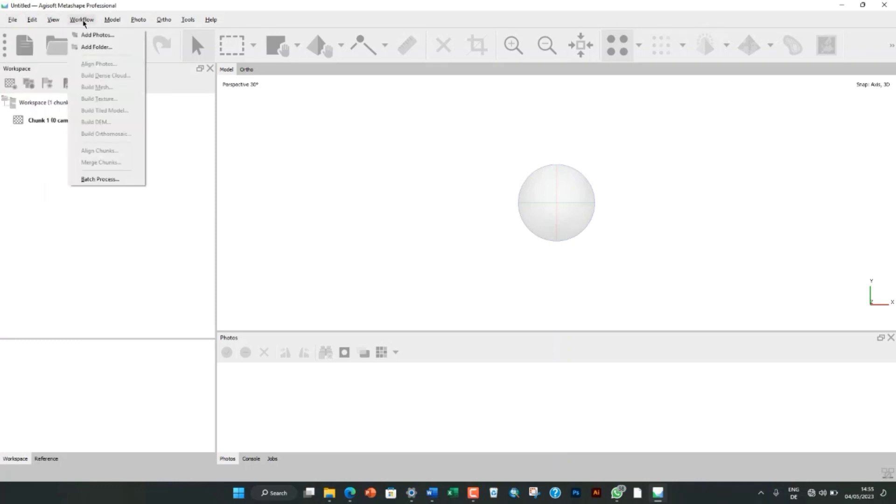
left_click(113, 39)
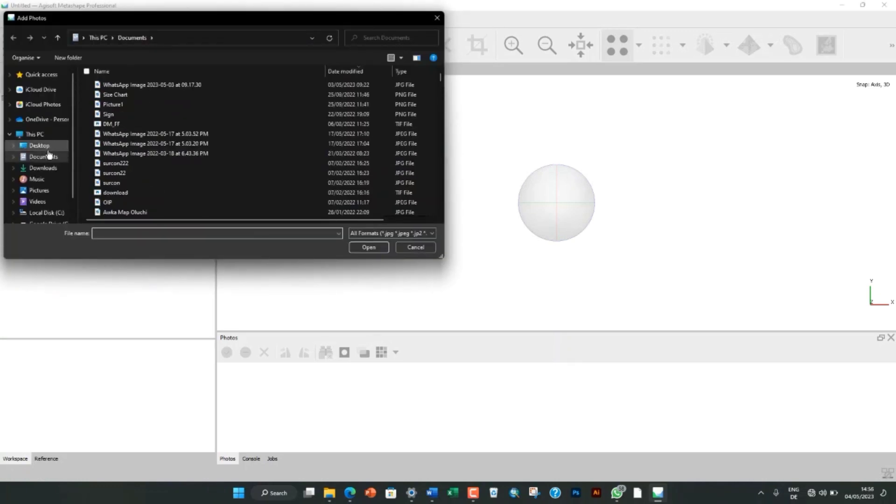
left_click(42, 146)
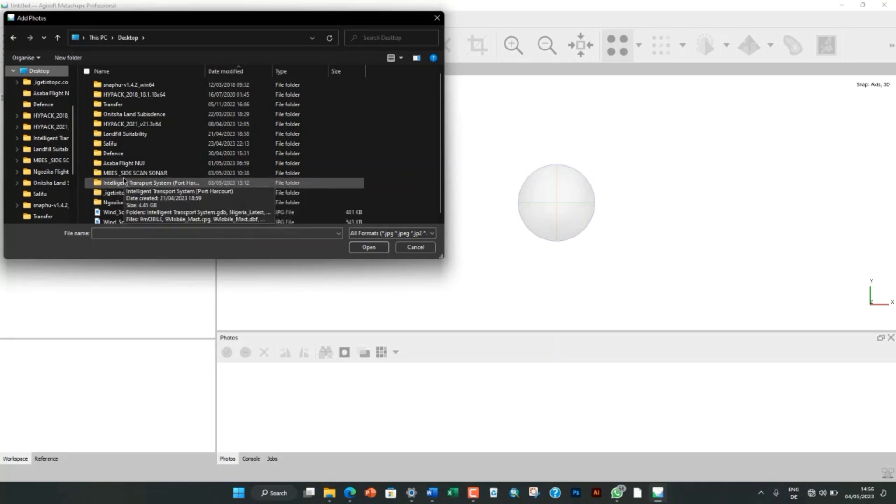
double_click(120, 203)
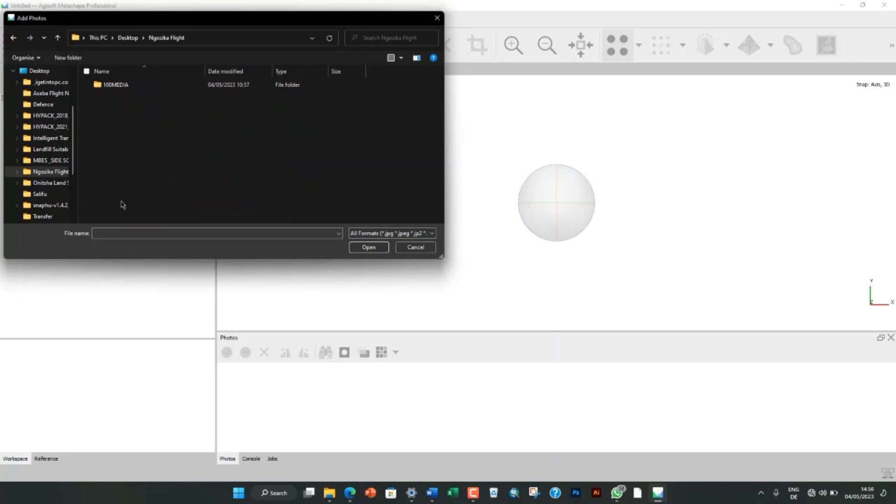
double_click(116, 87)
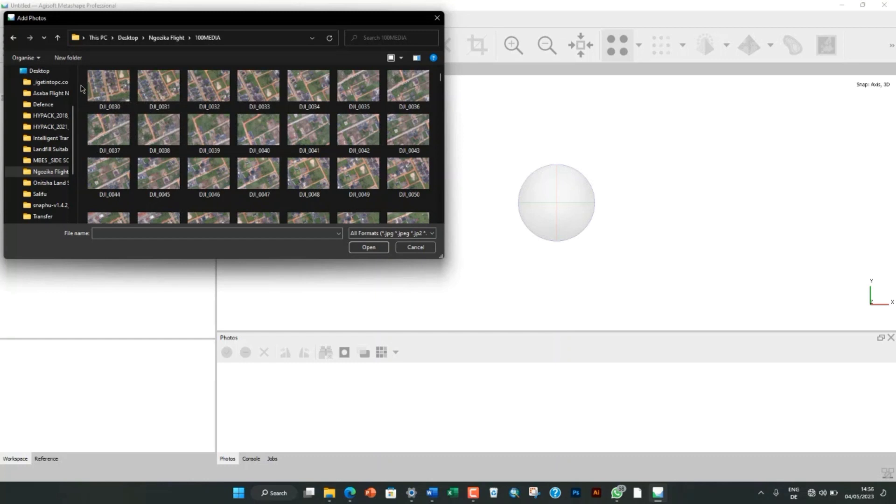
left_click_drag(81, 89, 424, 142)
left_click(372, 249)
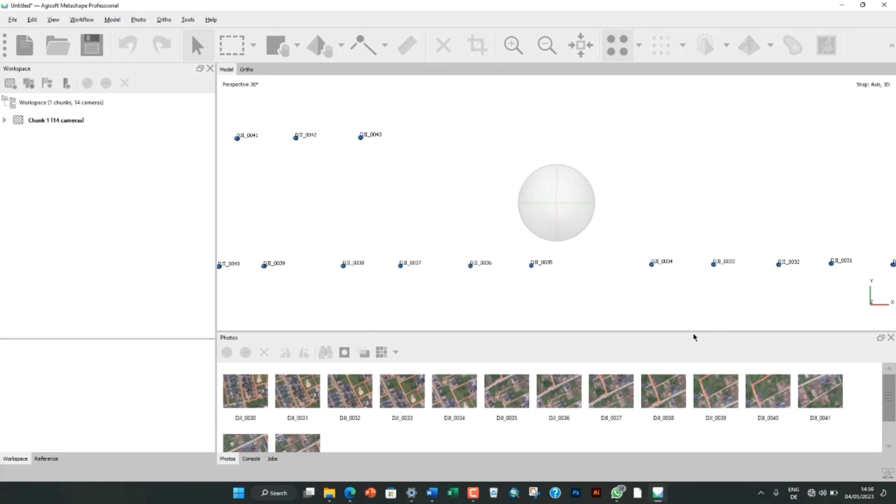
left_click_drag(691, 331, 689, 323)
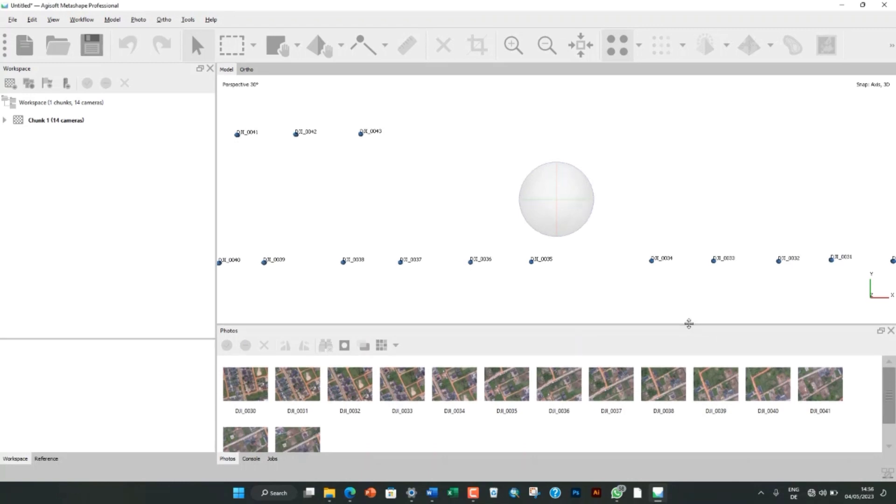
Step: Align the photos with High accuracy, generic preselection, Source reference preselection, a 40,000 key point limit and a 4,000 tie point limit
left_click(89, 22)
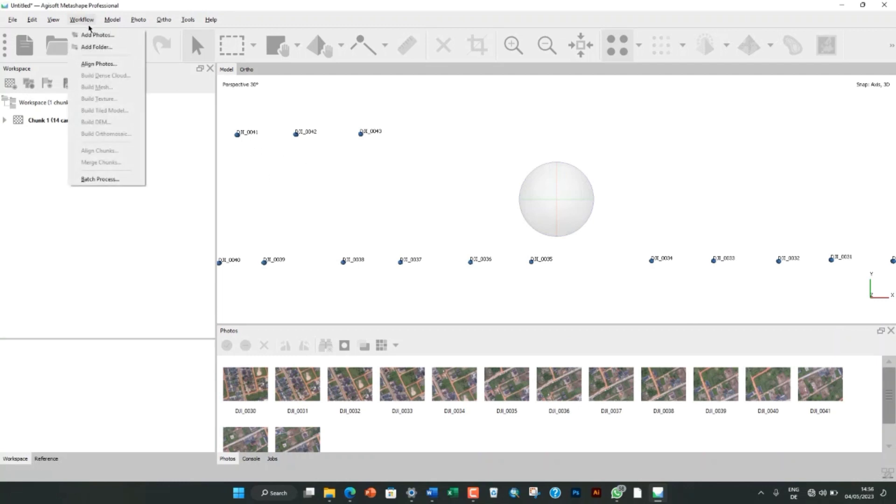
left_click(99, 64)
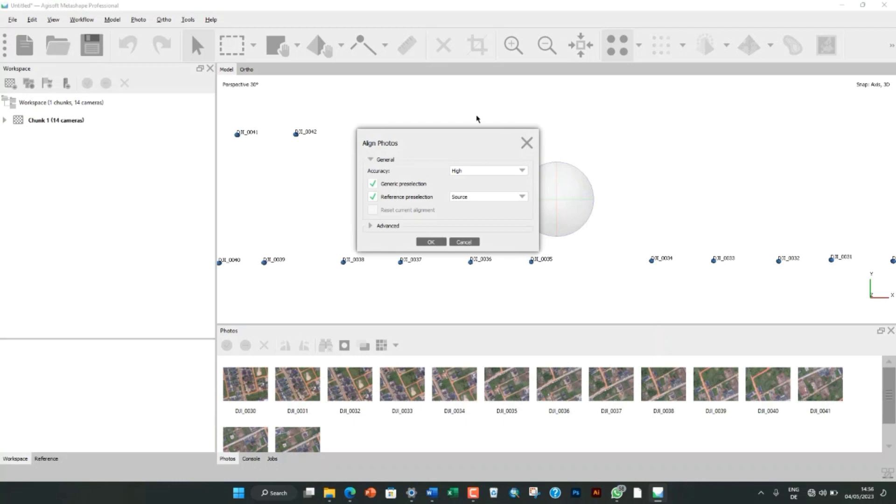
left_click(515, 174)
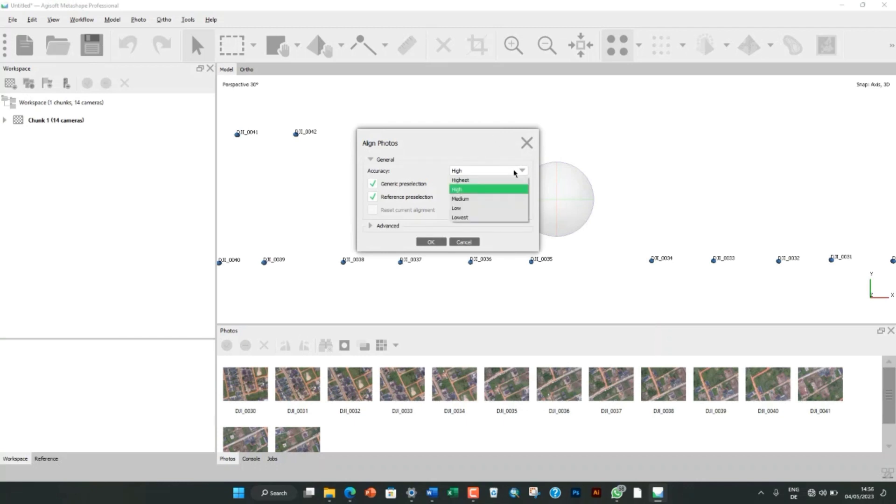
left_click(498, 191)
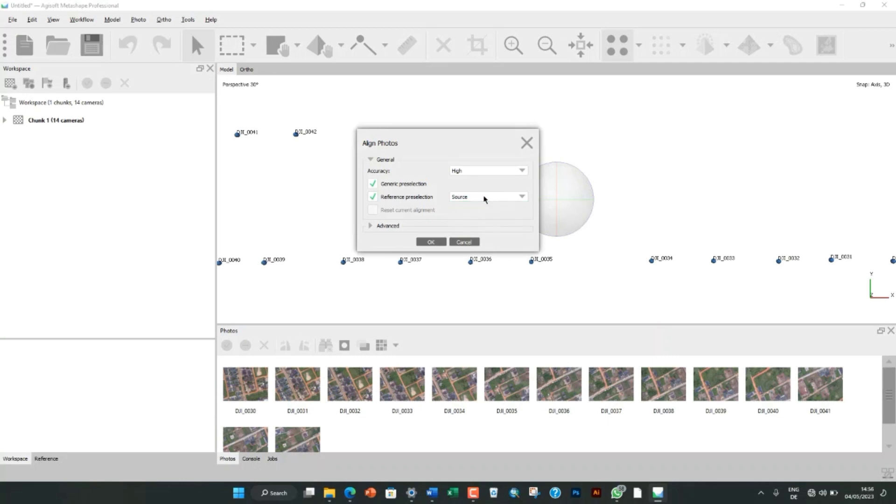
left_click(484, 200)
left_click(485, 198)
left_click(515, 170)
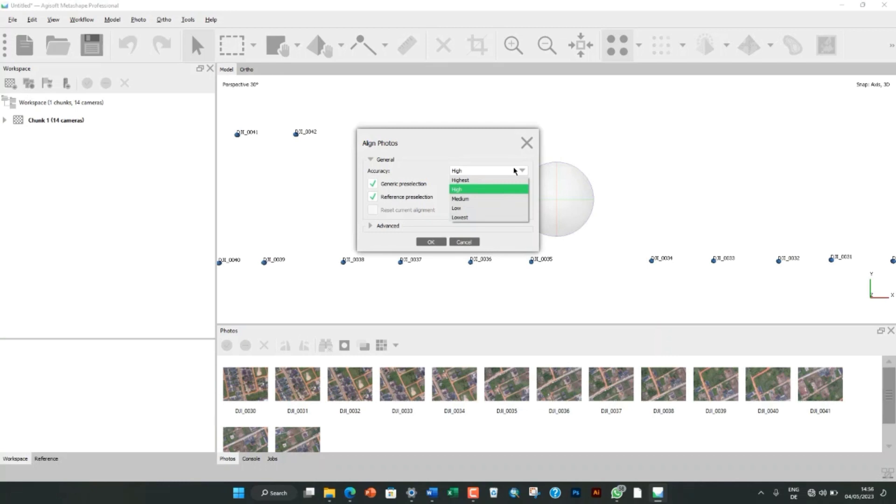
left_click(469, 156)
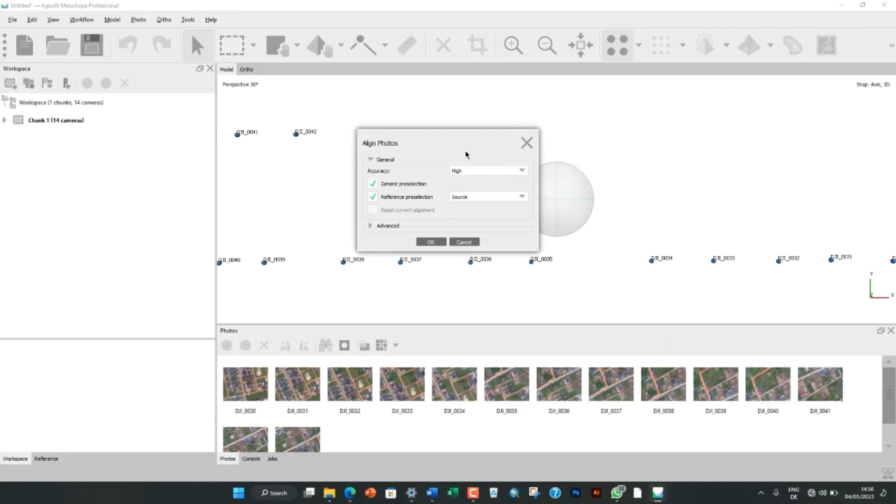
left_click(372, 226)
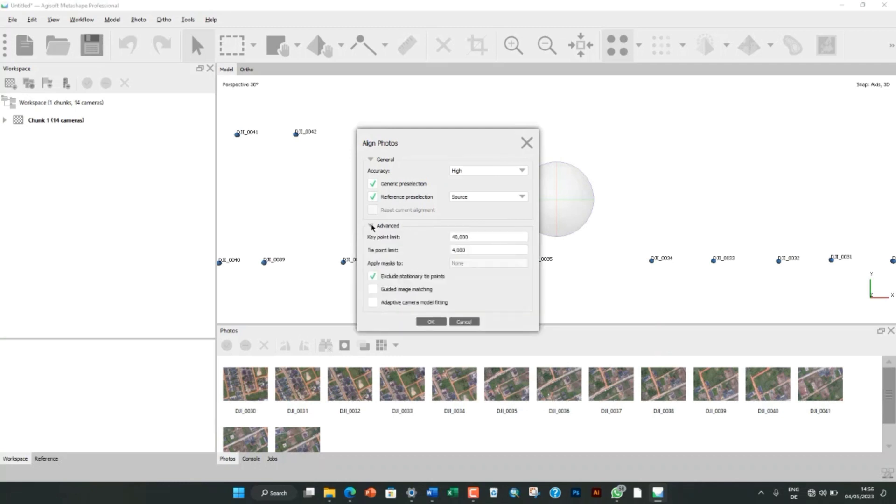
left_click(431, 322)
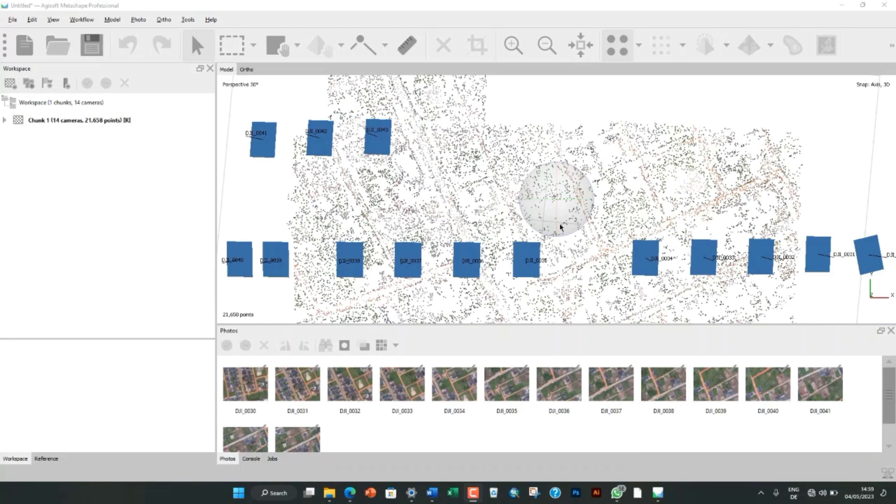
Step: Set up a dense cloud build with Medium quality, Mild depth filtering and point colors calculated
mouse_move(560, 228)
left_mouse_down()
mouse_move(560, 263)
mouse_move(555, 208)
mouse_move(564, 208)
mouse_move(562, 198)
mouse_move(564, 229)
left_mouse_up()
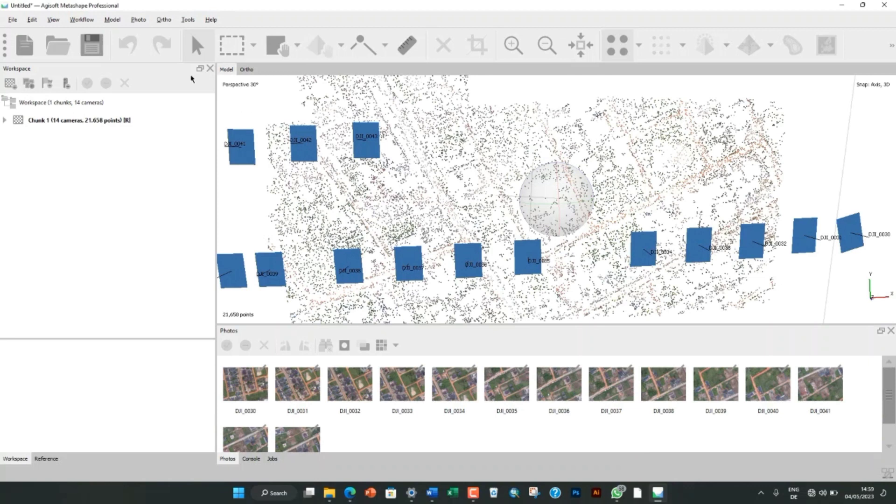
left_click(93, 21)
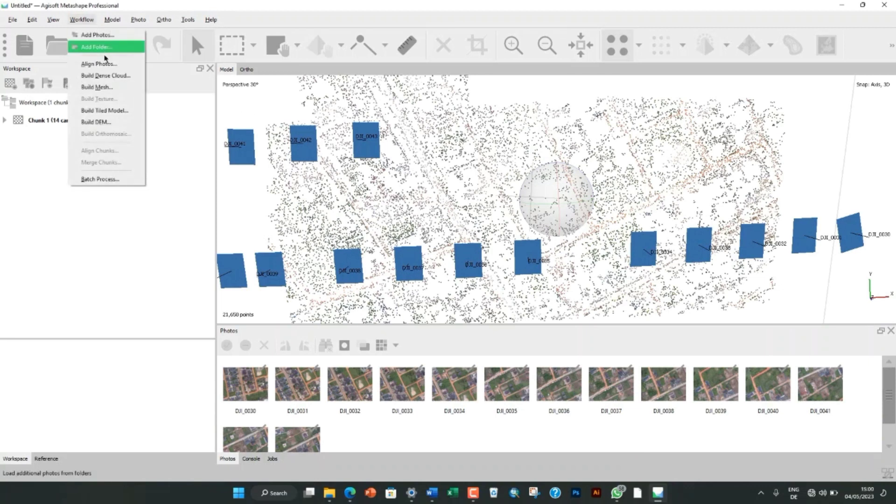
left_click(113, 77)
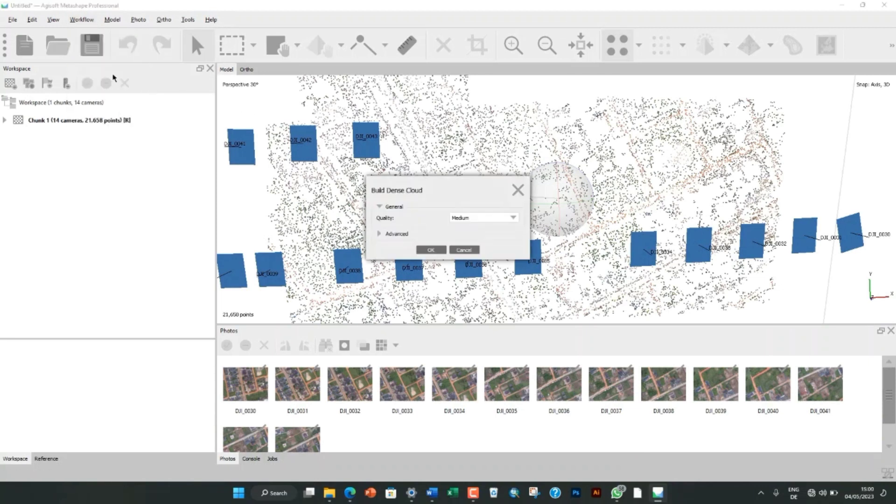
left_click(512, 222)
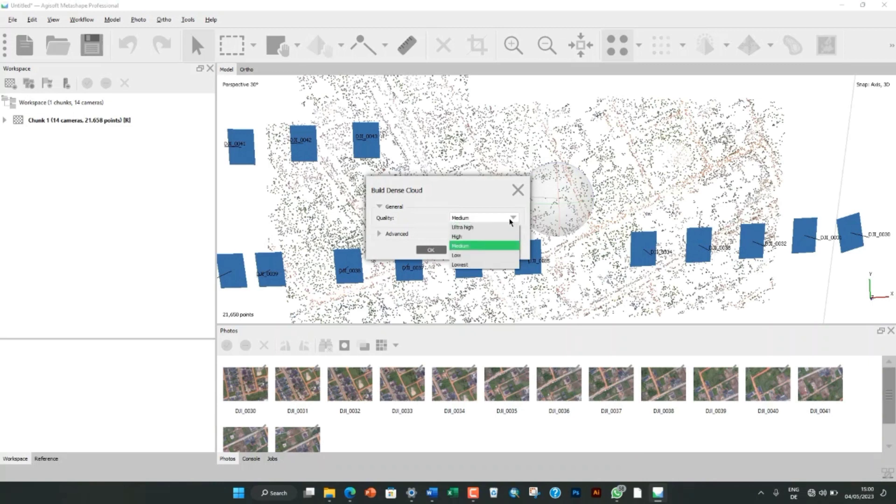
left_click(511, 221)
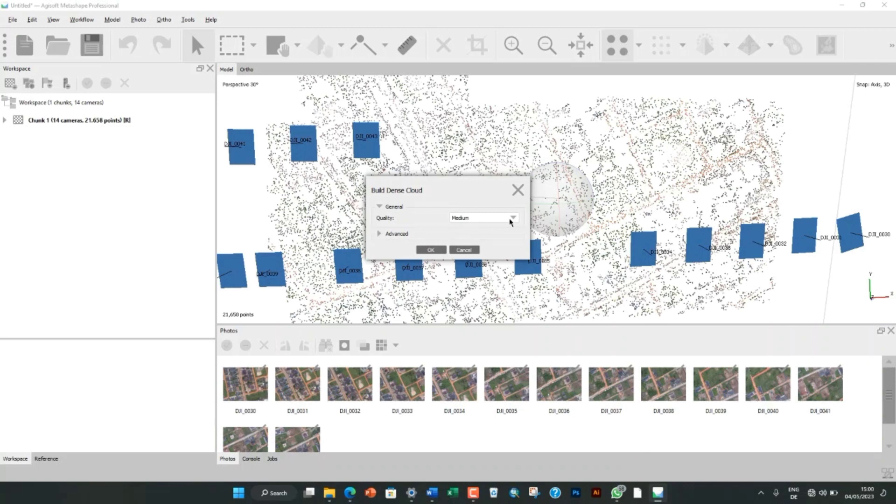
left_click(484, 218)
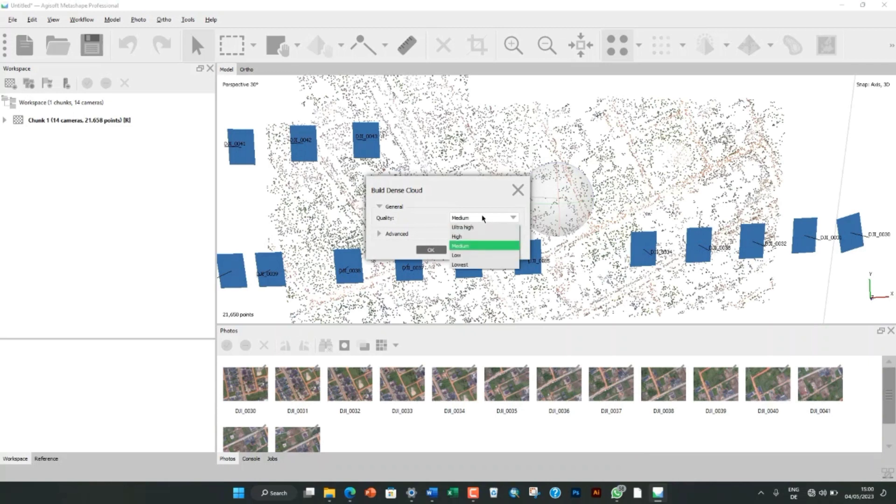
left_click(485, 246)
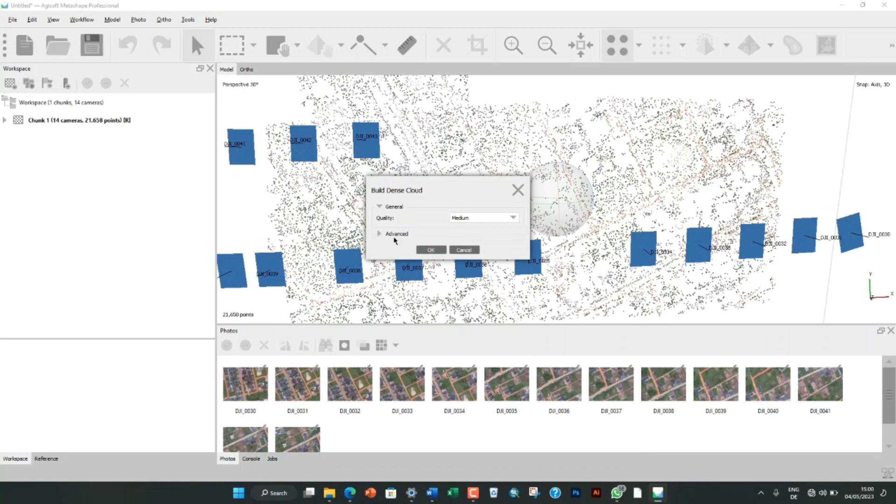
left_click(379, 234)
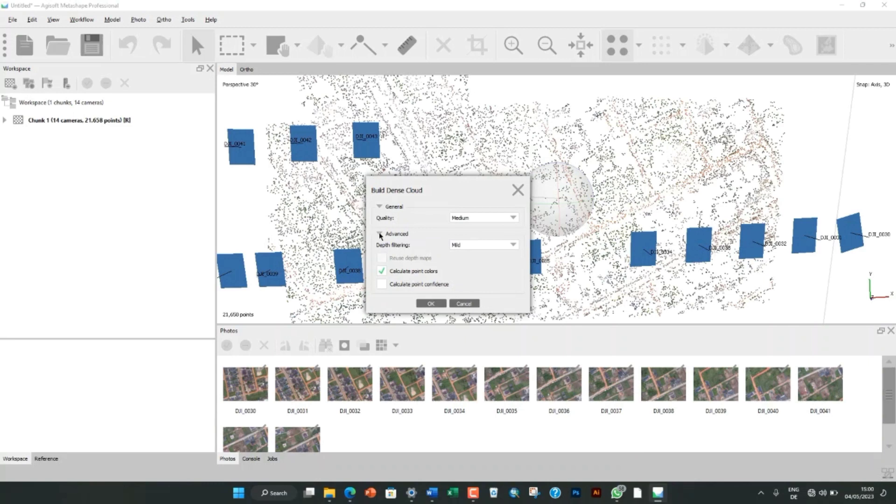
left_click(511, 247)
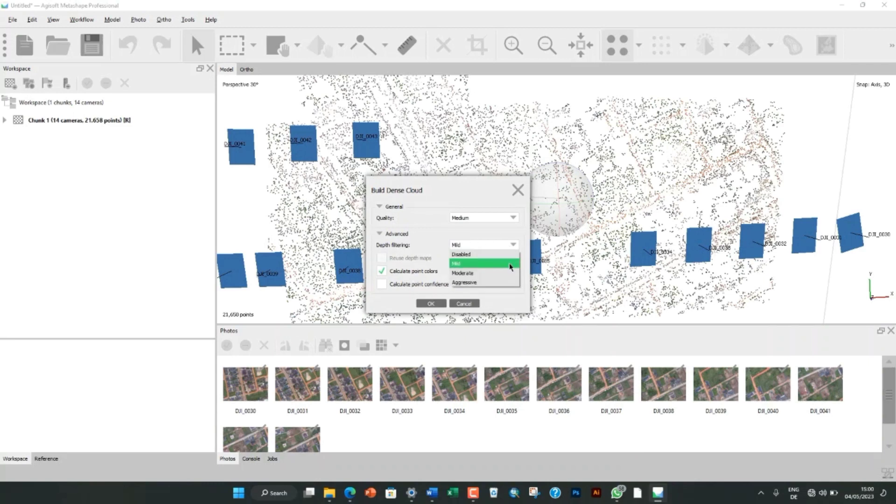
left_click(510, 266)
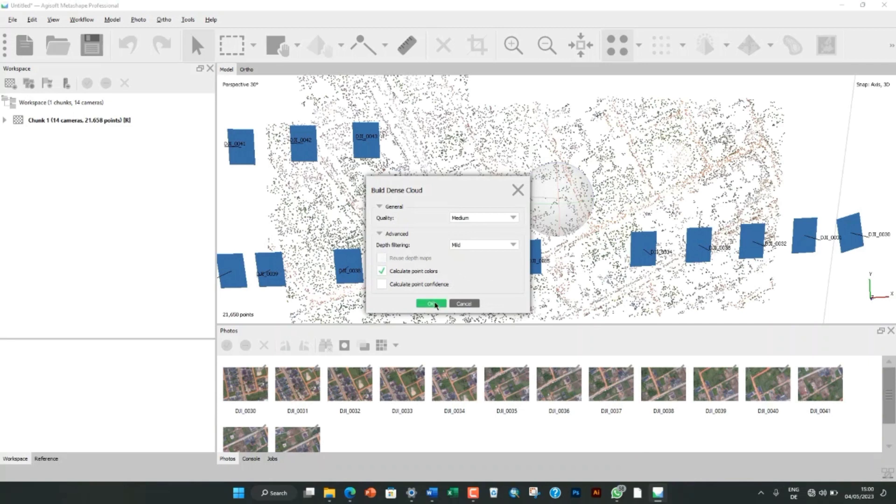
Step: Set the dense cloud quality to Low and build the cloud
left_click(513, 219)
left_click(513, 219)
left_click(512, 218)
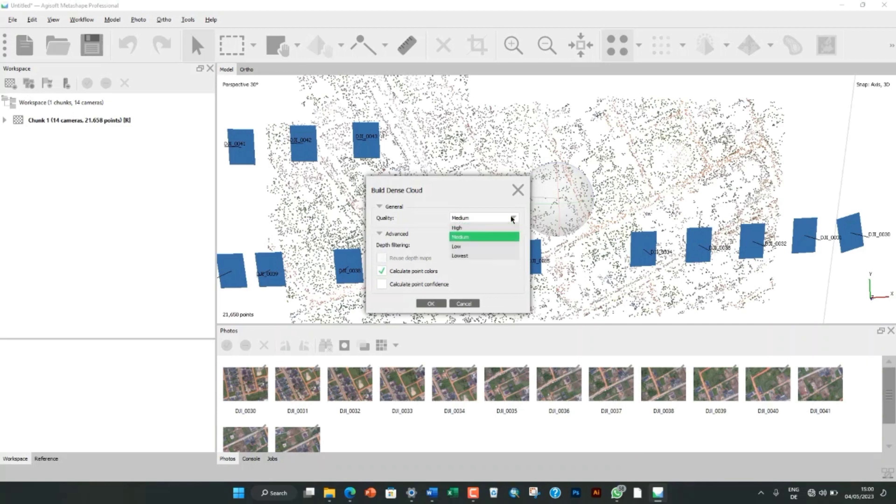
left_click(510, 219)
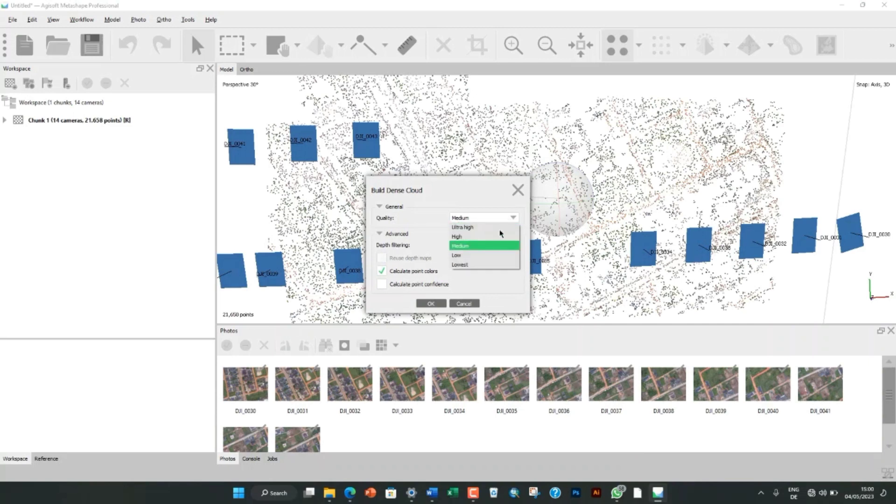
left_click(489, 256)
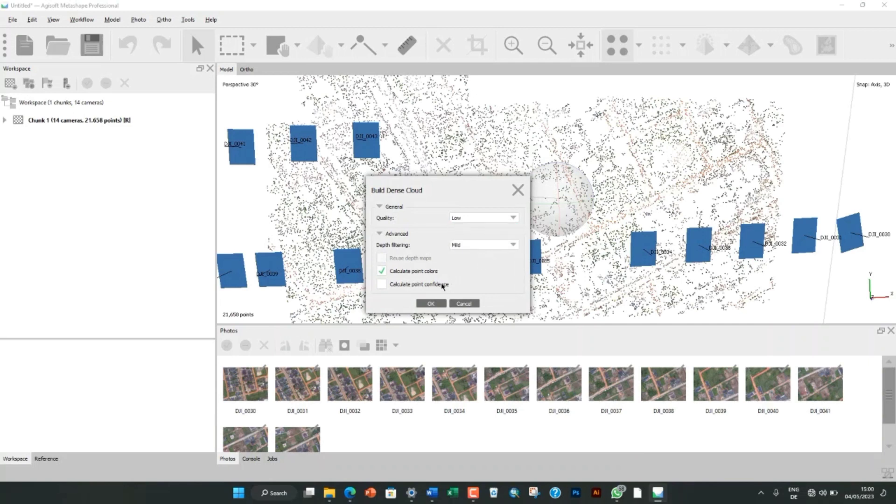
left_click(430, 304)
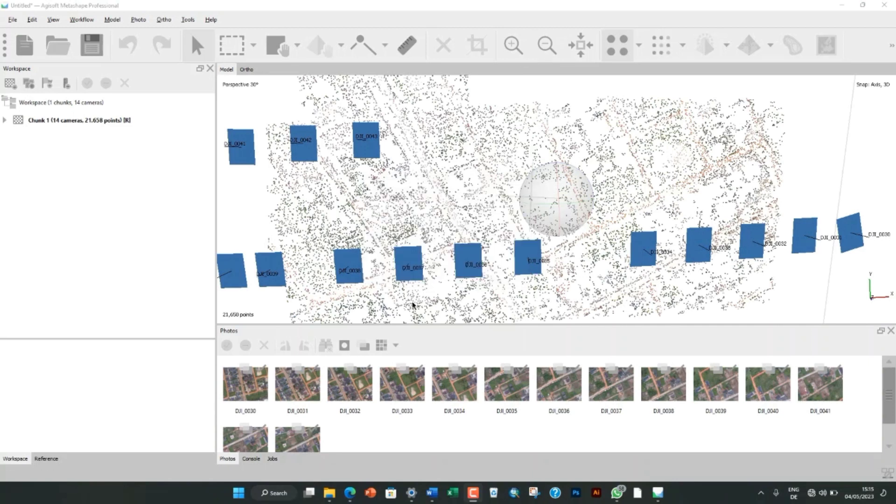
Step: Build a mesh from the dense cloud with the Arbitrary (3D) surface type and a High face count
left_click(85, 21)
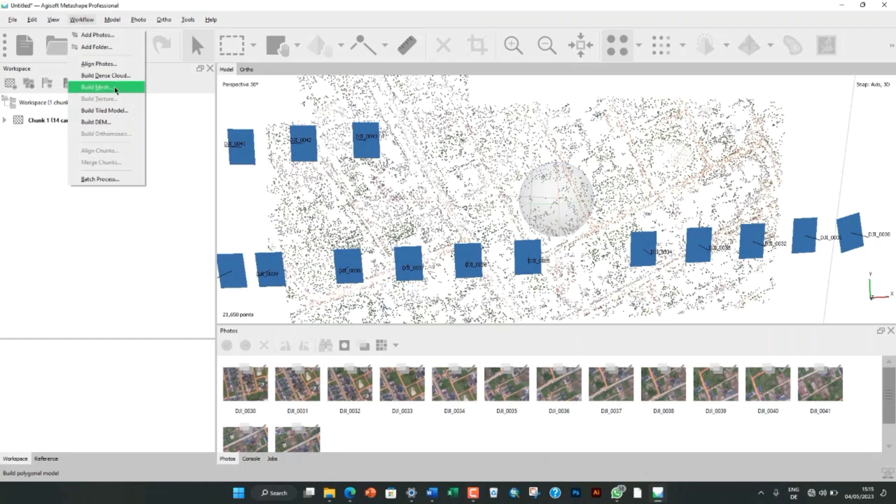
left_click(116, 89)
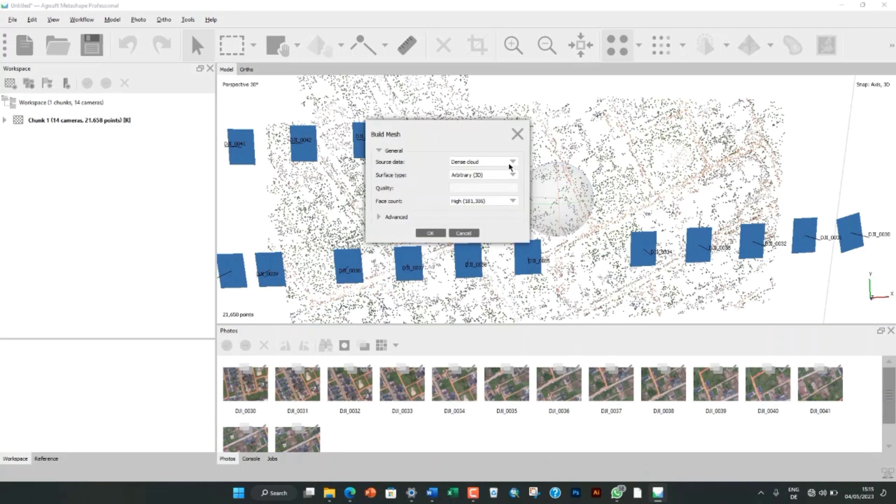
left_click(510, 163)
left_click(511, 163)
left_click(513, 175)
left_click(514, 182)
left_click(515, 203)
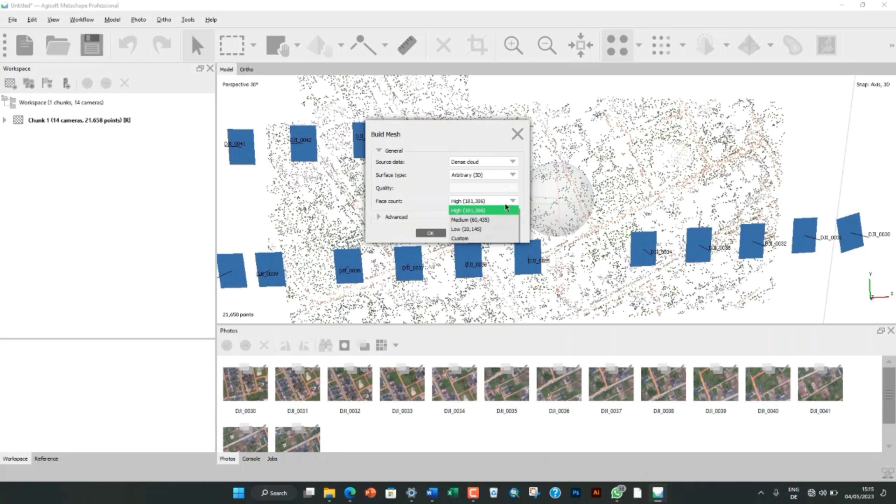
left_click(506, 209)
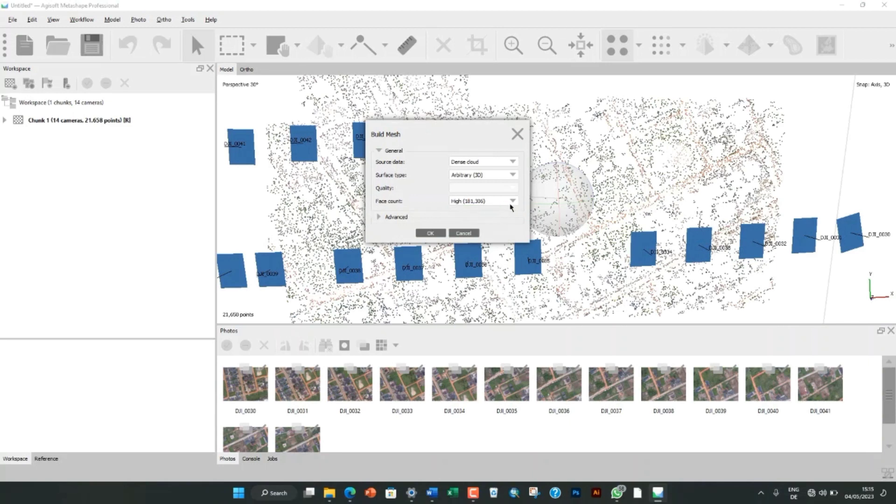
left_click(430, 233)
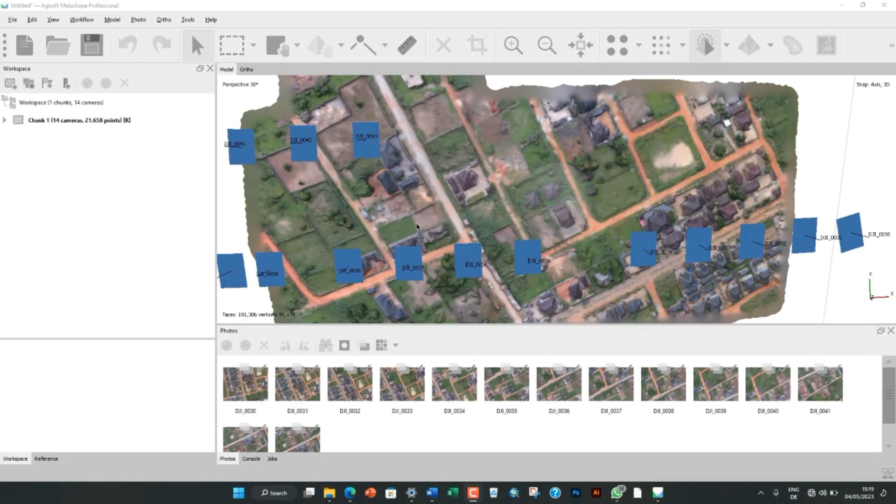
scroll(417, 227, "up", 5)
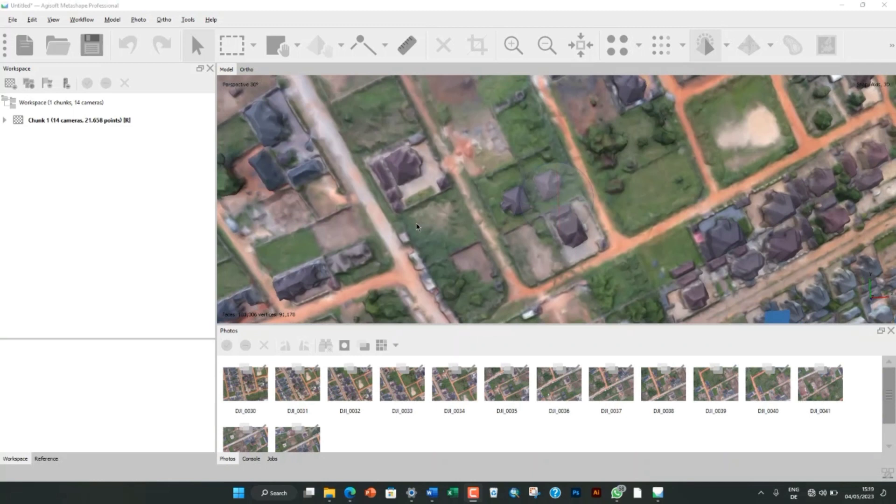
Step: Try to build a DEM from the dense cloud in WGS 84 (EPSG::4326) with interpolation enabled
scroll(417, 227, "down", 4)
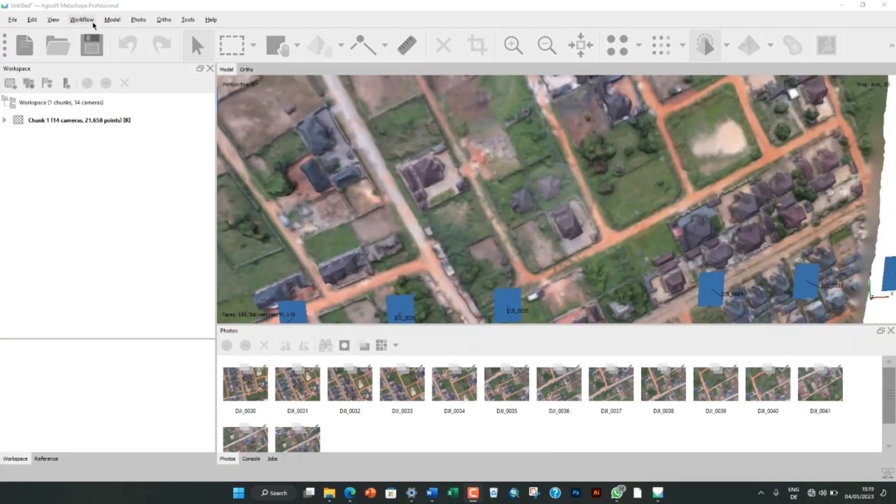
left_click(82, 19)
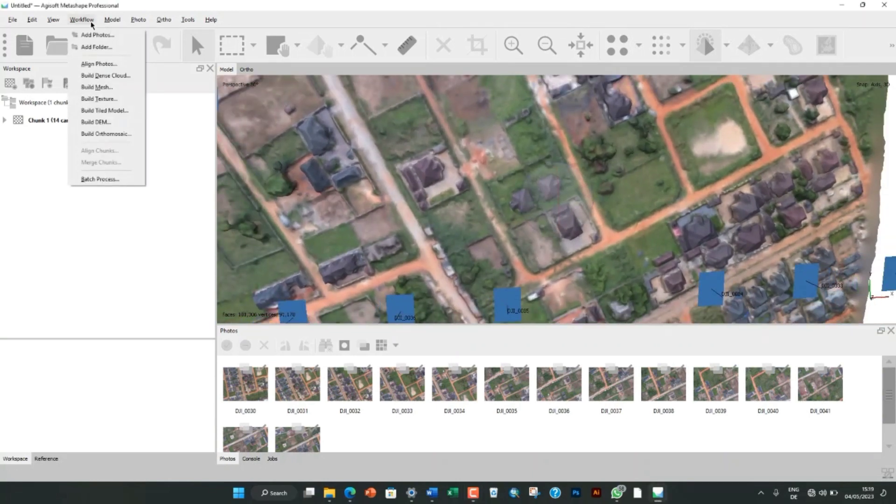
left_click(120, 123)
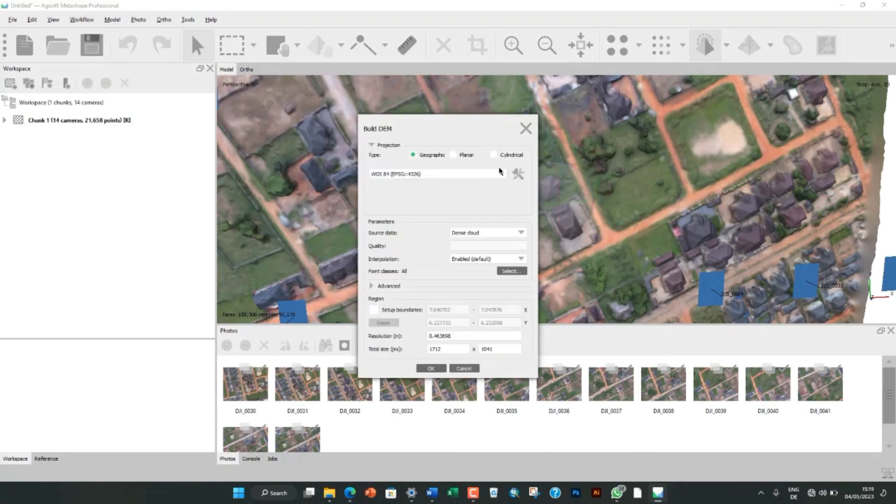
left_click(509, 233)
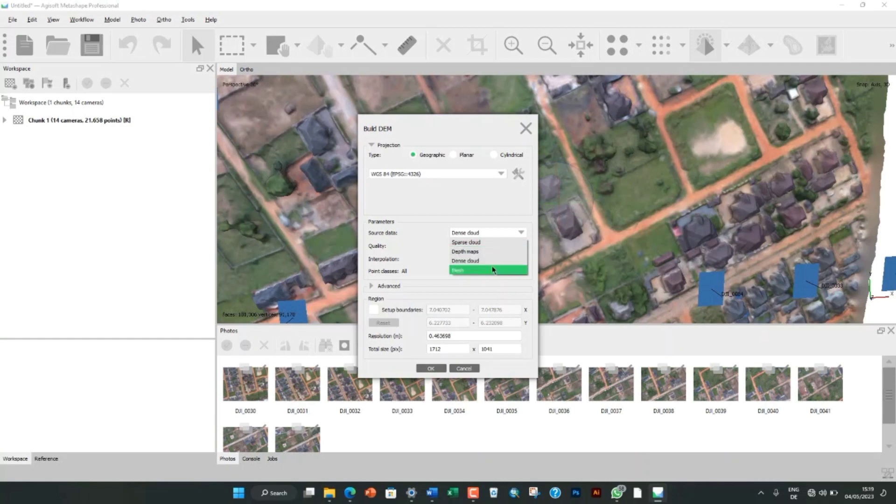
left_click(485, 261)
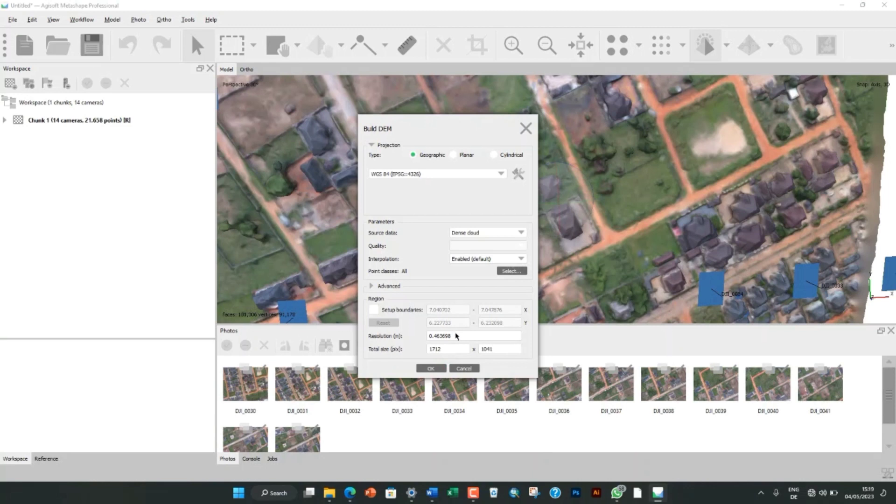
left_click(435, 368)
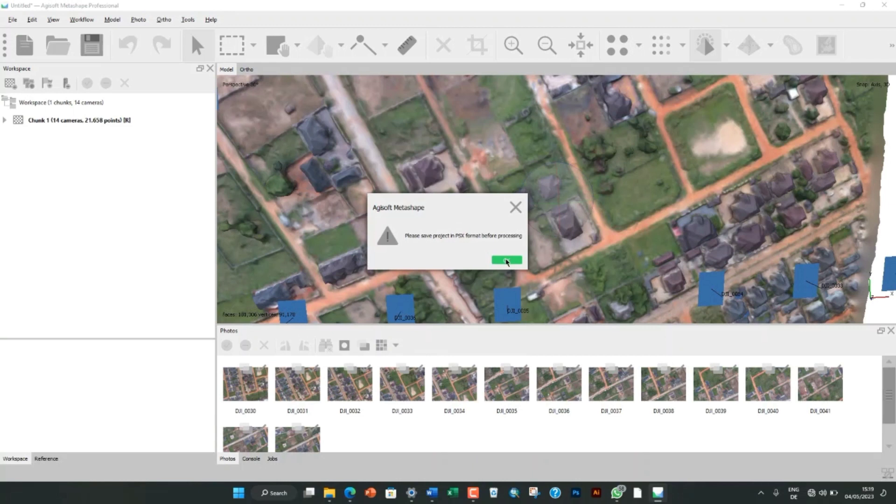
left_click(507, 260)
Step: Save the project as Ngozika in Metashape Project (*.psx) format in the Ngozika Flight folder on the Desktop
left_click(13, 20)
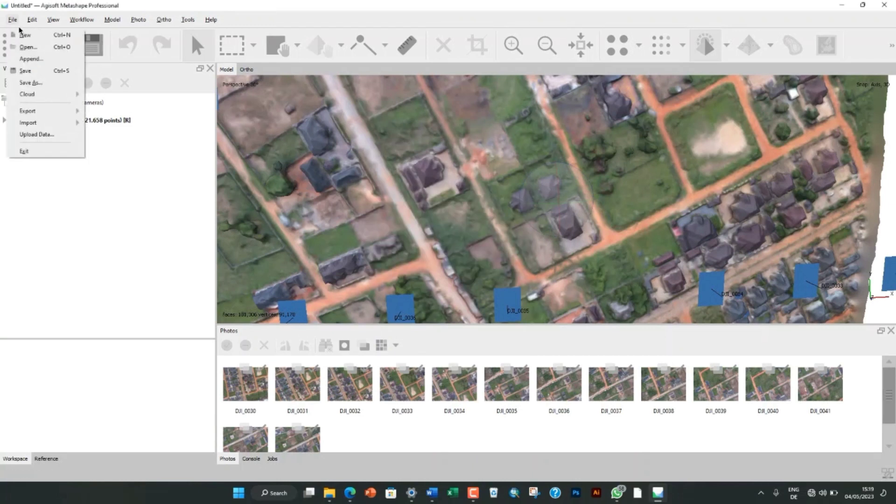
left_click(32, 71)
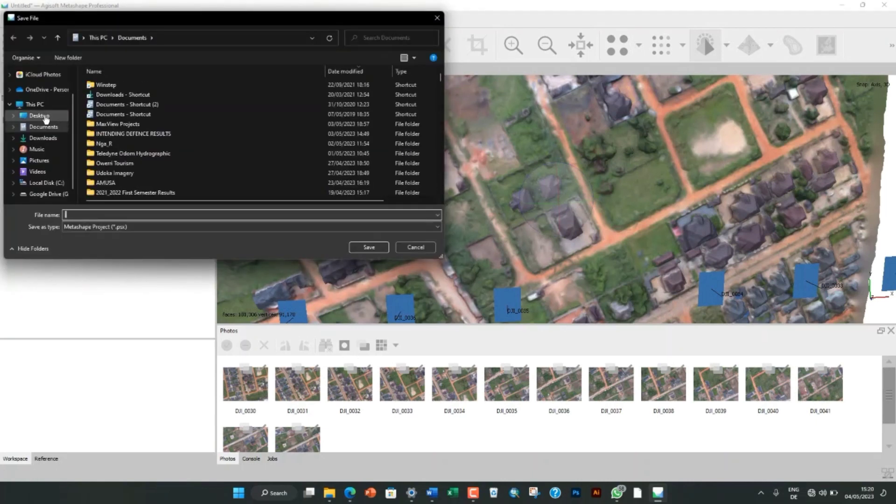
left_click(43, 118)
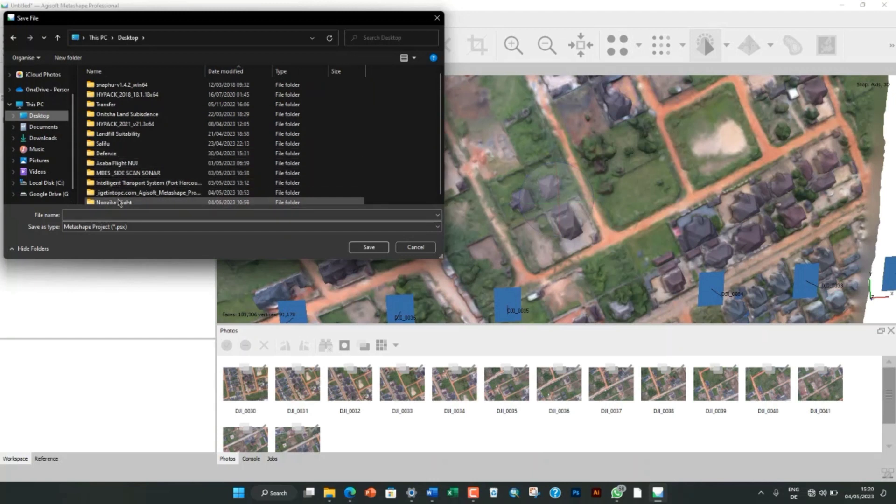
double_click(120, 198)
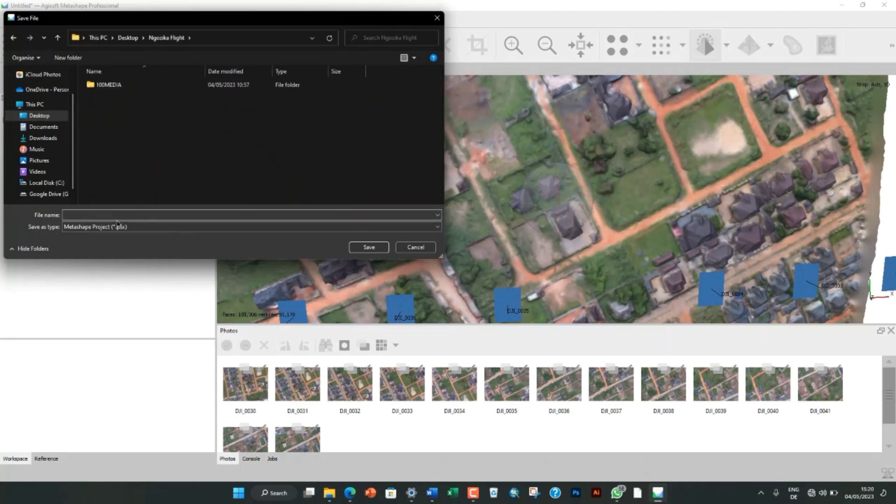
left_click(113, 214)
type("Ngozika")
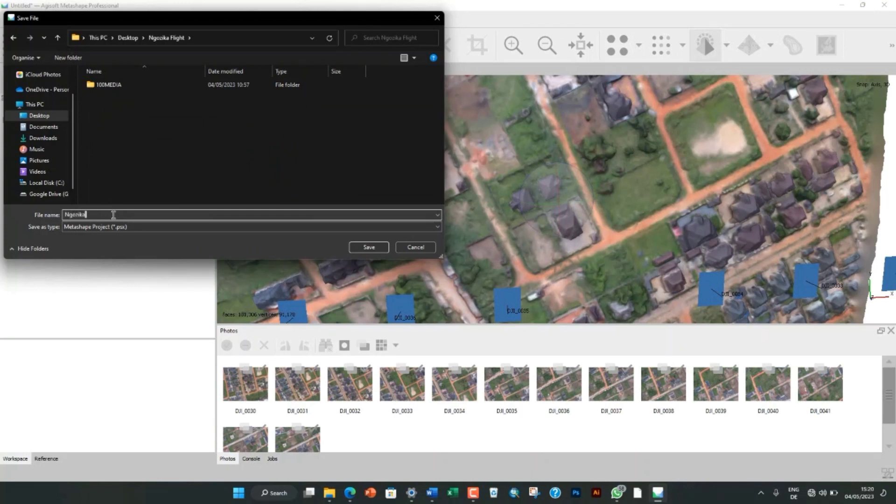
left_click(382, 248)
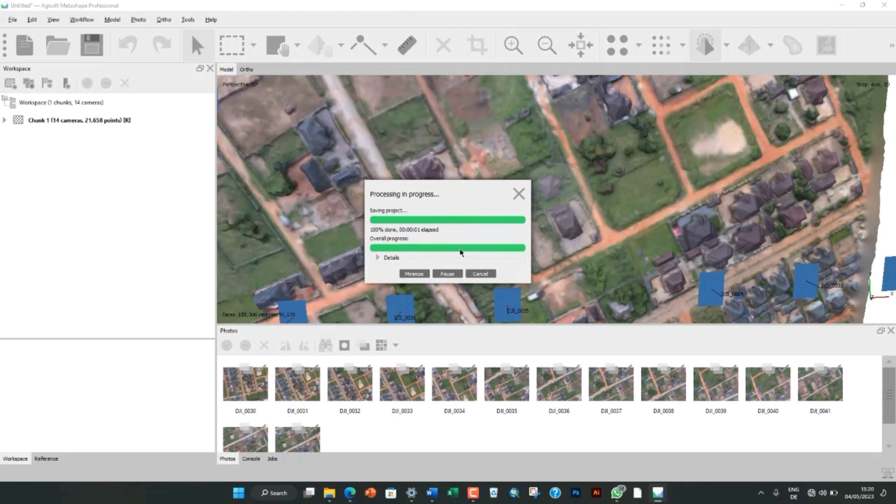
Step: Build the DEM from the dense cloud with geographic WGS 84 projection and interpolation enabled
left_click(80, 20)
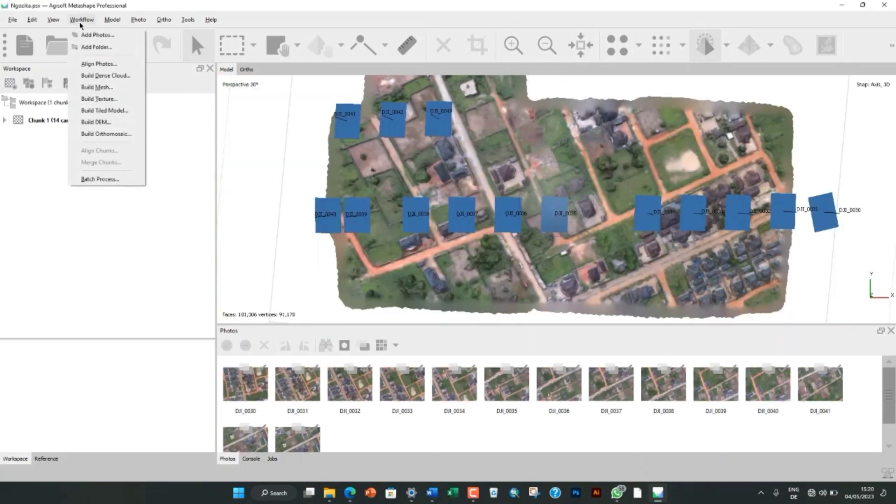
left_click(111, 123)
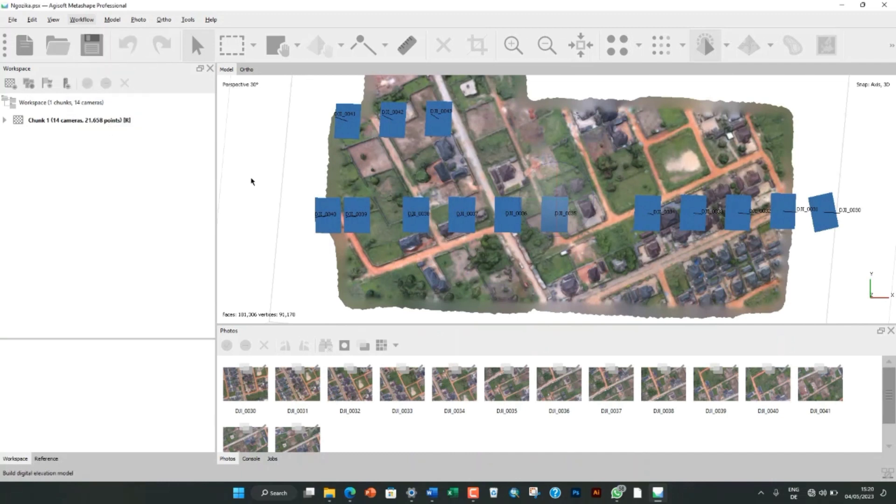
left_click(434, 372)
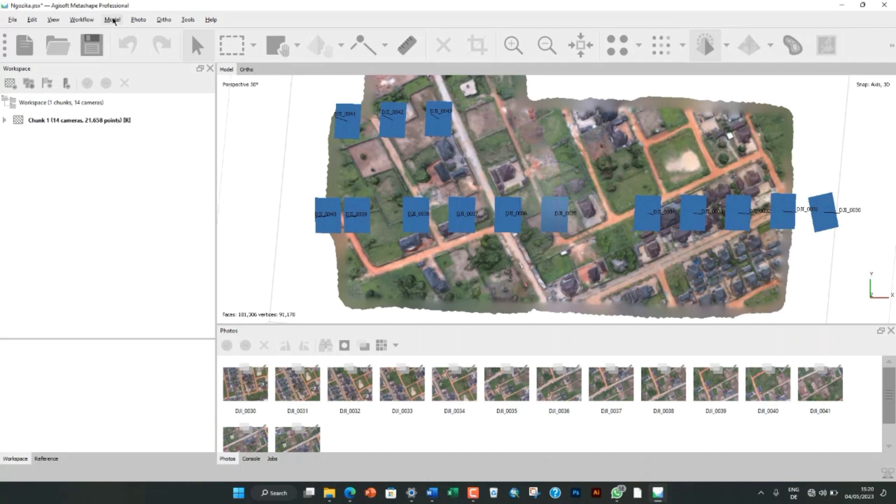
Step: Expand Chunk 1 and open the DEM to inspect the terrain and building elevations
left_click(4, 120)
double_click(52, 244)
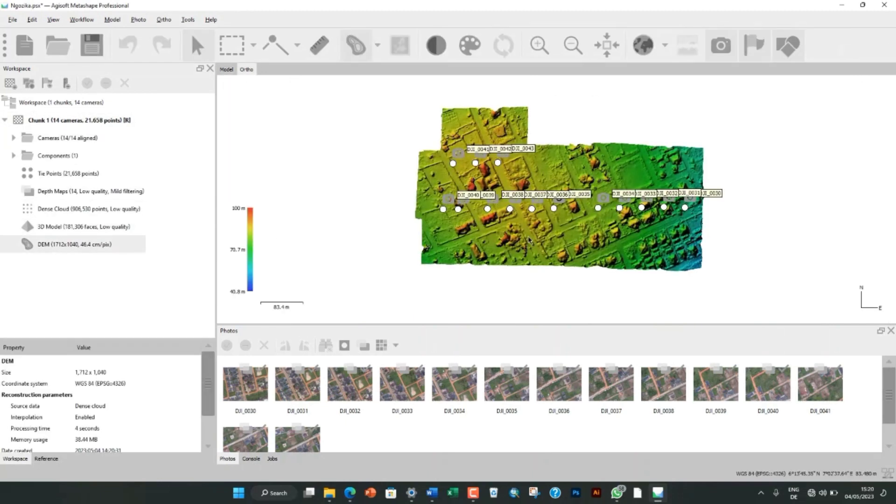
scroll(528, 238, "up", 3)
scroll(528, 236, "up", 2)
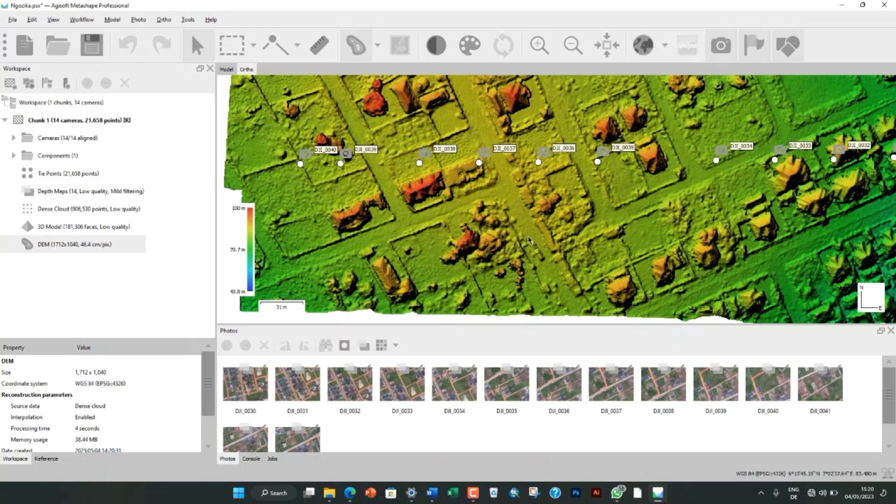
scroll(501, 220, "down", 2)
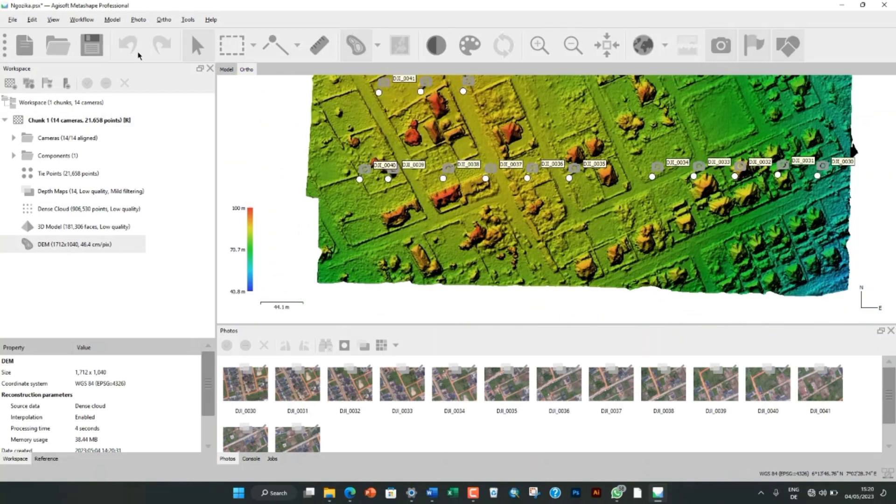
Step: Build an orthomosaic on the DEM surface with Mosaic blending, hole filling enabled and a resolution of 0.057962 metres
left_click(113, 20)
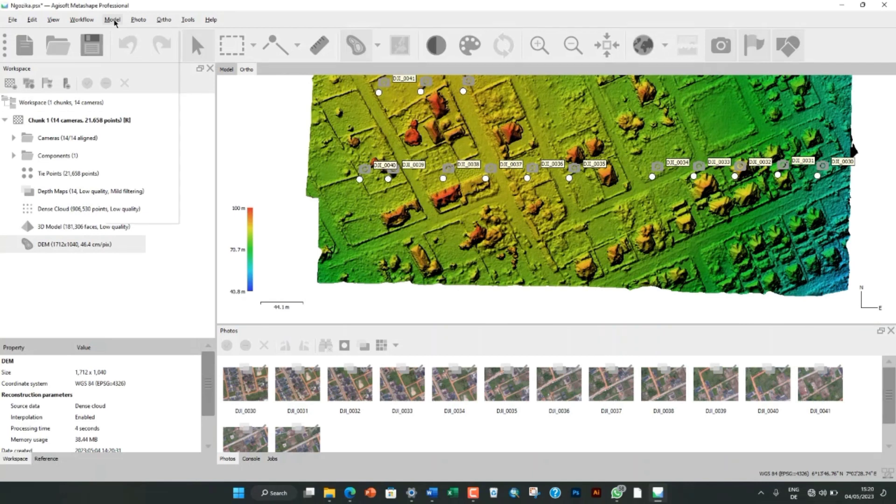
mouse_move(80, 21)
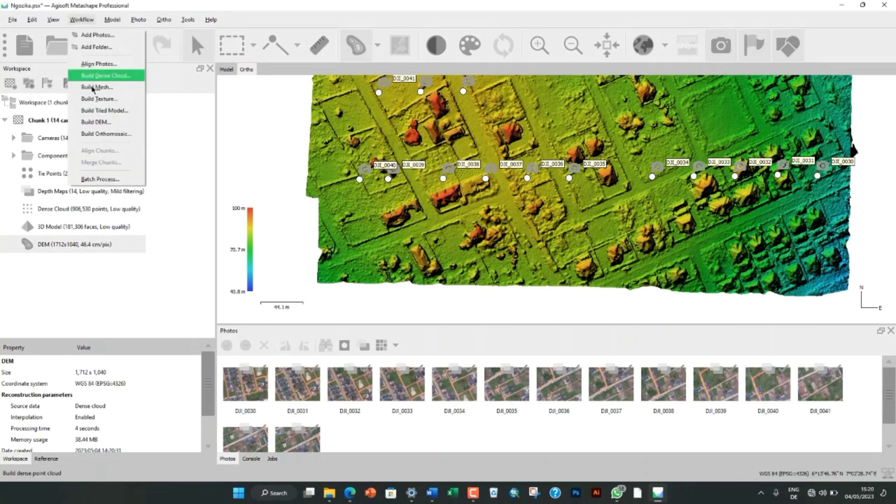
left_click(99, 133)
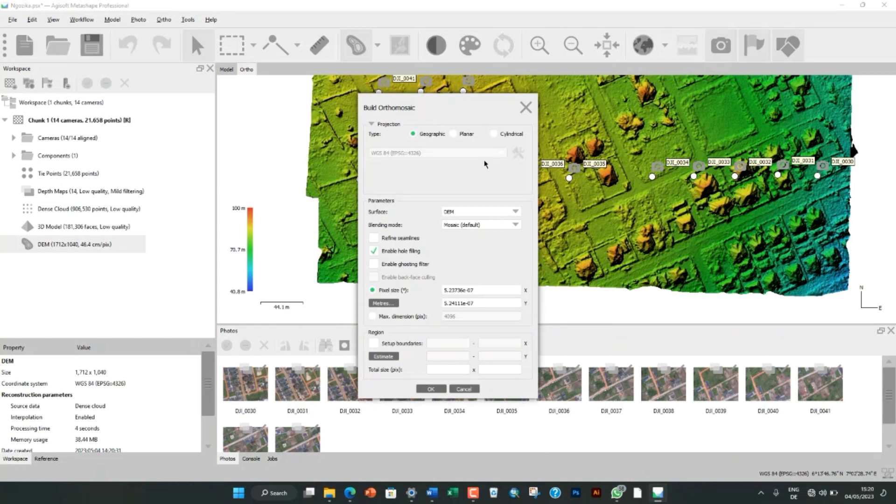
left_click(516, 213)
left_click(512, 220)
left_click(516, 226)
left_click(517, 230)
left_click(389, 305)
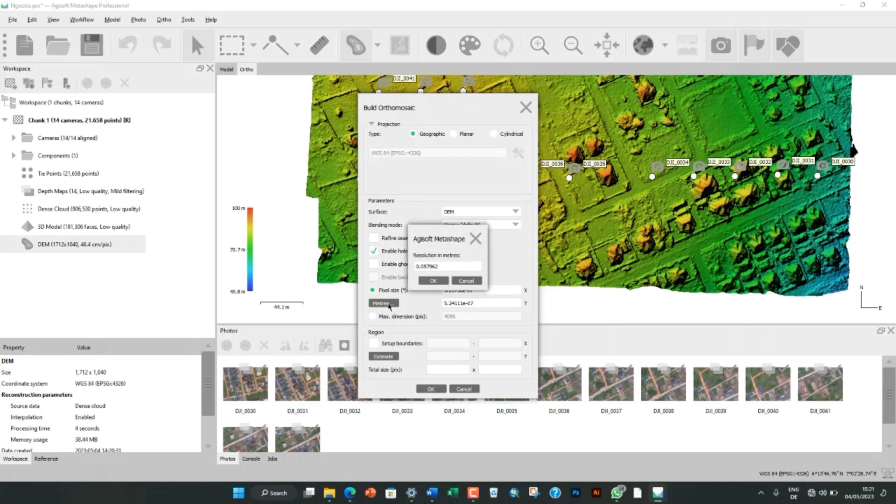
left_click(442, 280)
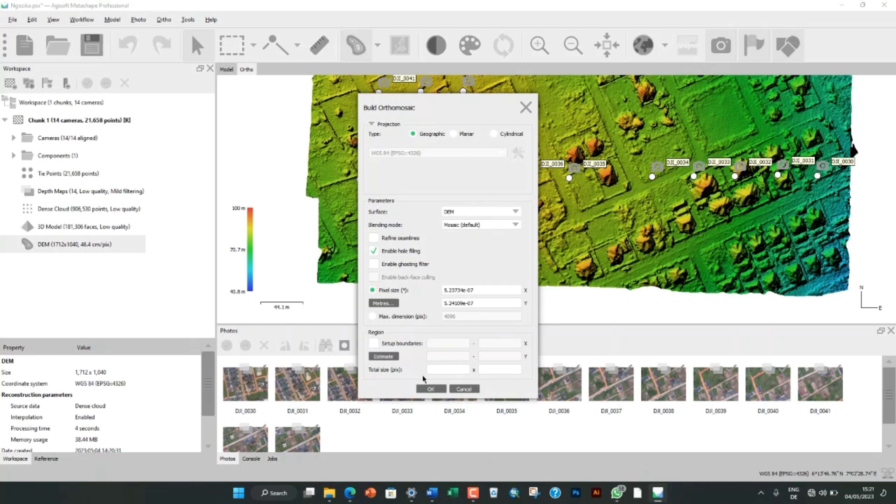
left_click(431, 389)
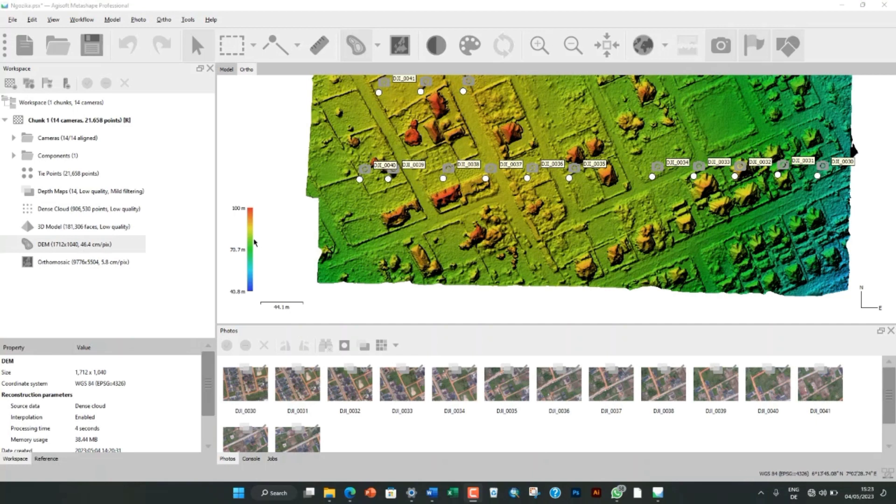
Step: Open the orthomosaic and examine its roads, buildings and edges in detail and as a whole
left_click(56, 267)
double_click(56, 268)
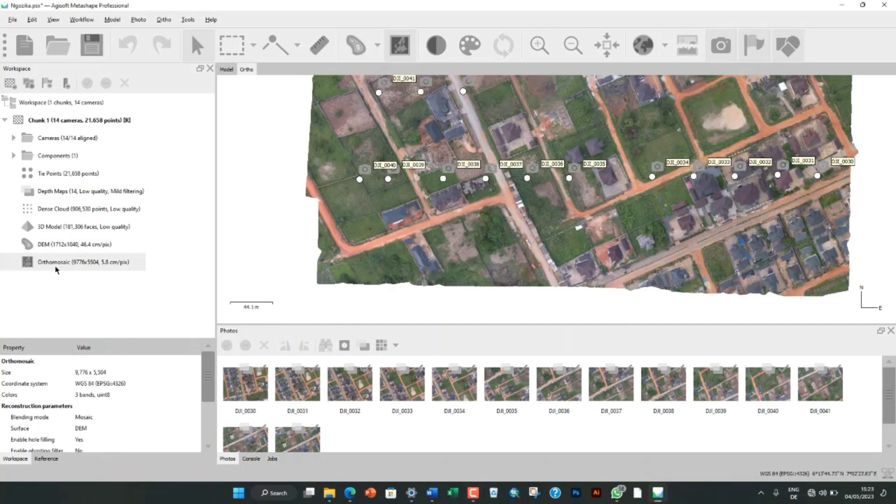
scroll(483, 209, "up", 10)
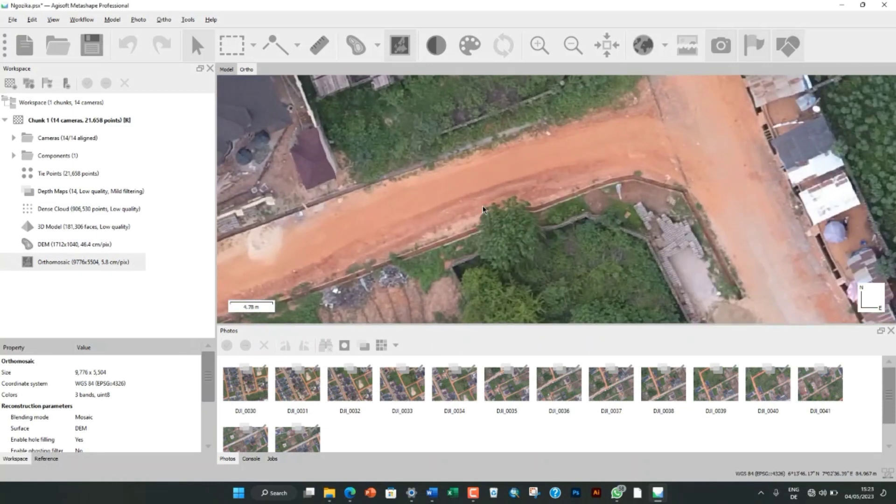
scroll(483, 210, "down", 8)
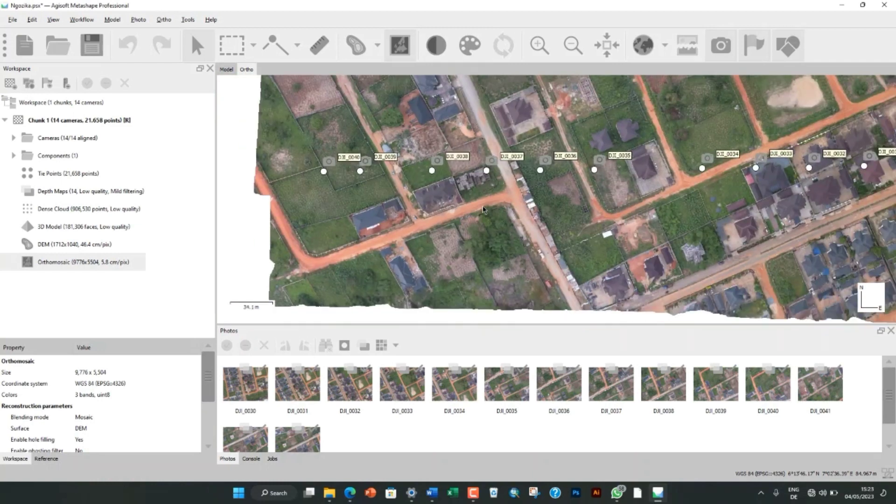
scroll(483, 209, "down", 5)
scroll(552, 176, "up", 8)
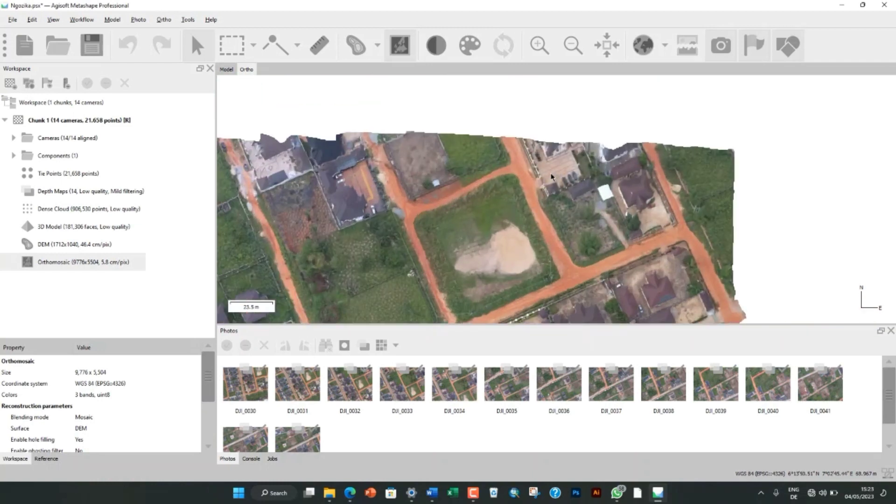
scroll(552, 176, "up", 6)
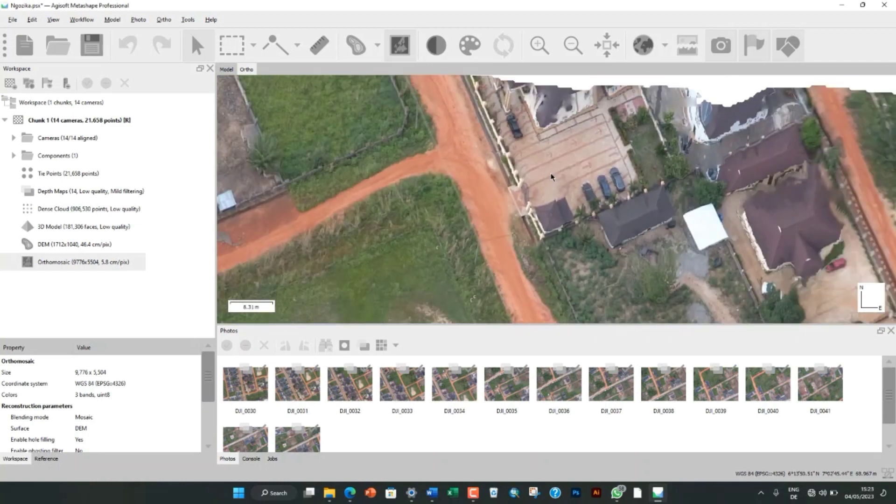
scroll(552, 176, "down", 10)
scroll(542, 181, "up", 5)
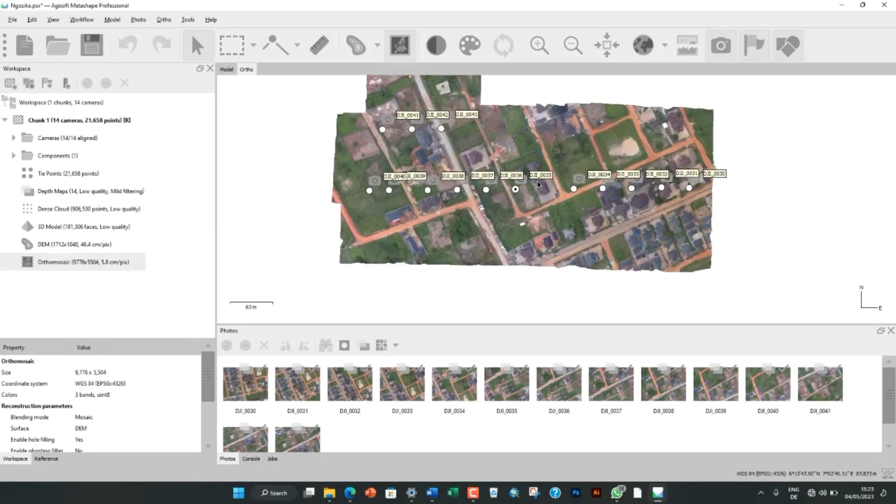
scroll(538, 184, "up", 2)
Step: Open the DEM export settings for the TIFF/BIL/XYZ format and browse the available coordinate systems, keeping WGS 84 (EPSG::4326)
left_click(76, 21)
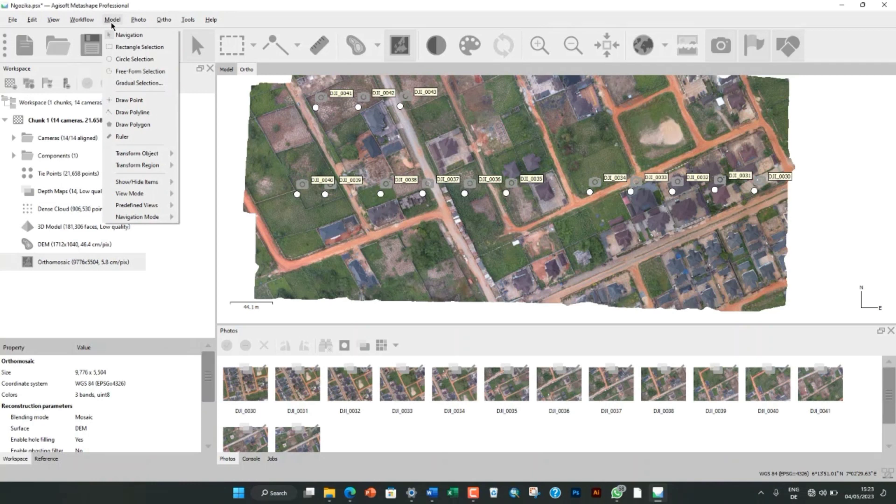
mouse_move(143, 21)
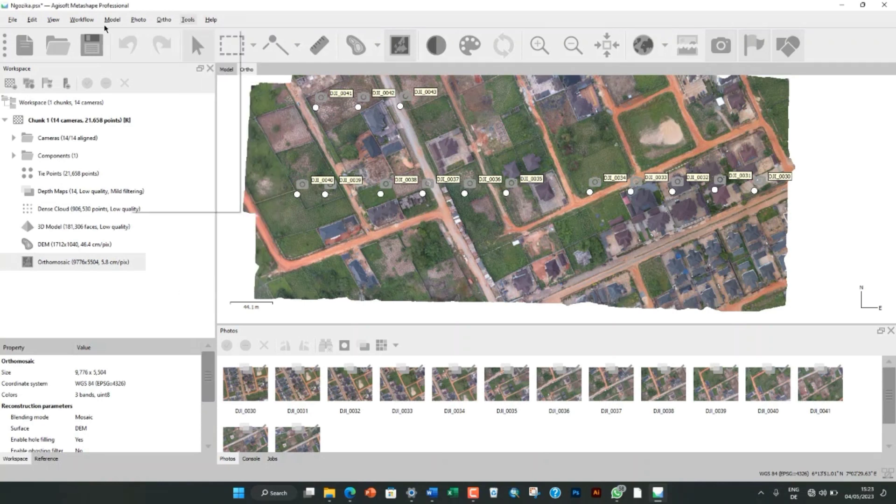
mouse_move(13, 19)
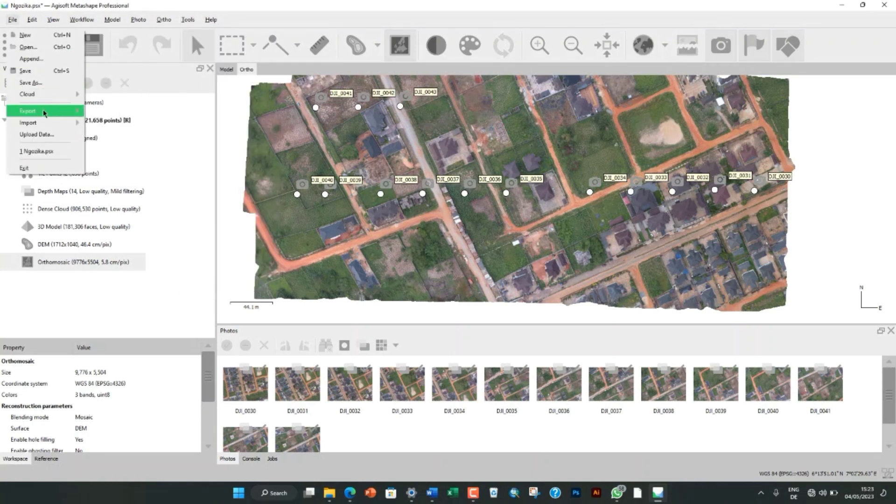
mouse_move(73, 113)
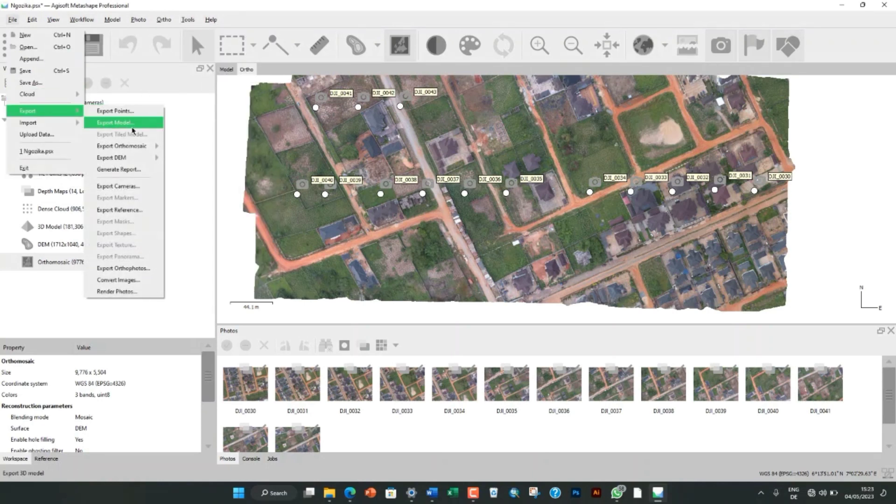
mouse_move(139, 159)
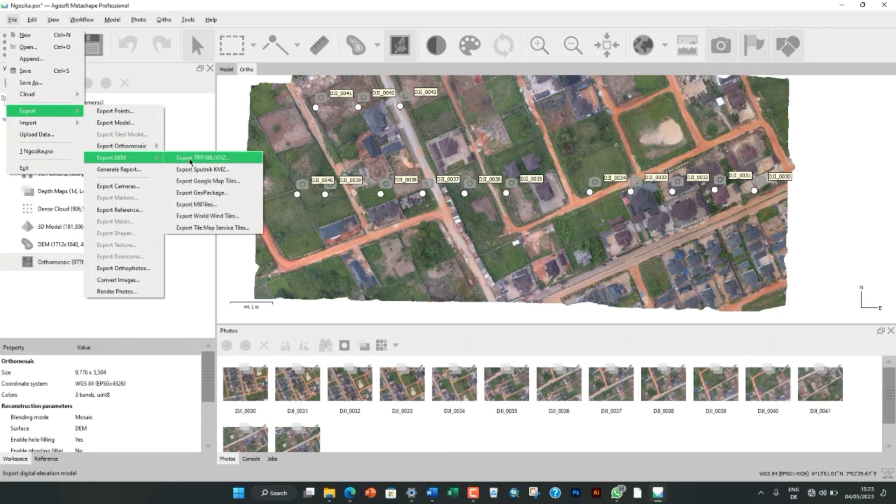
left_click(203, 162)
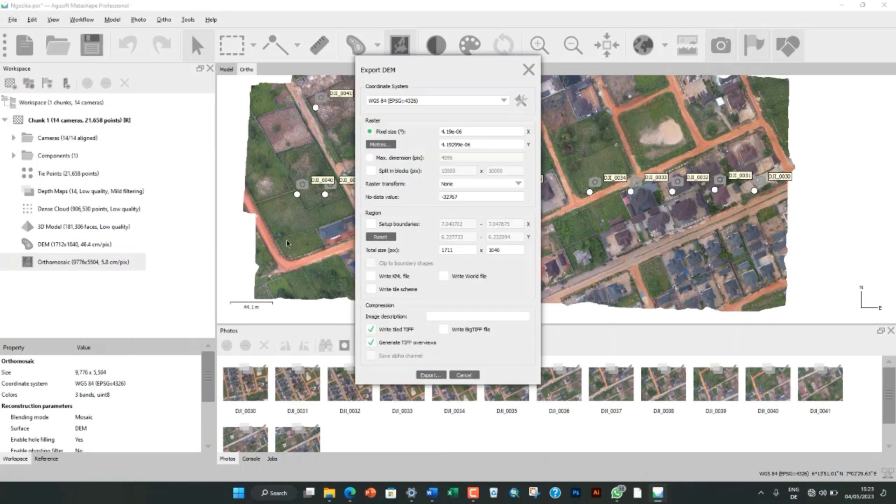
left_click(504, 101)
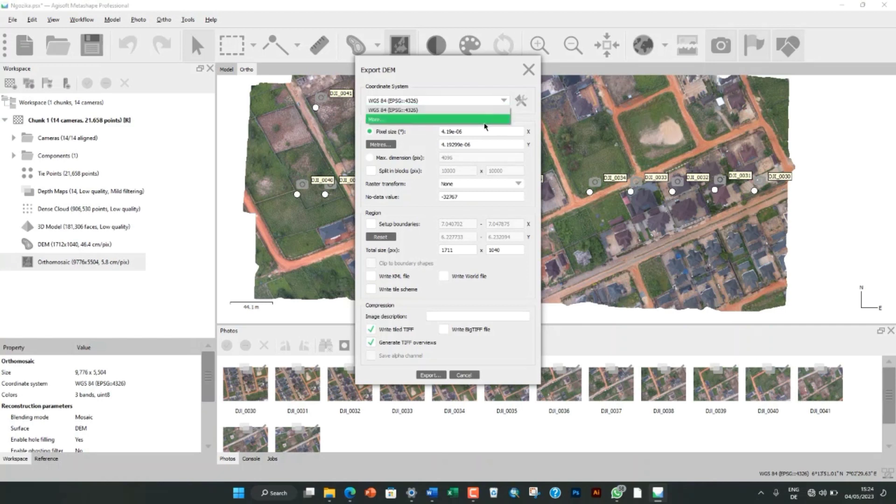
left_click(481, 123)
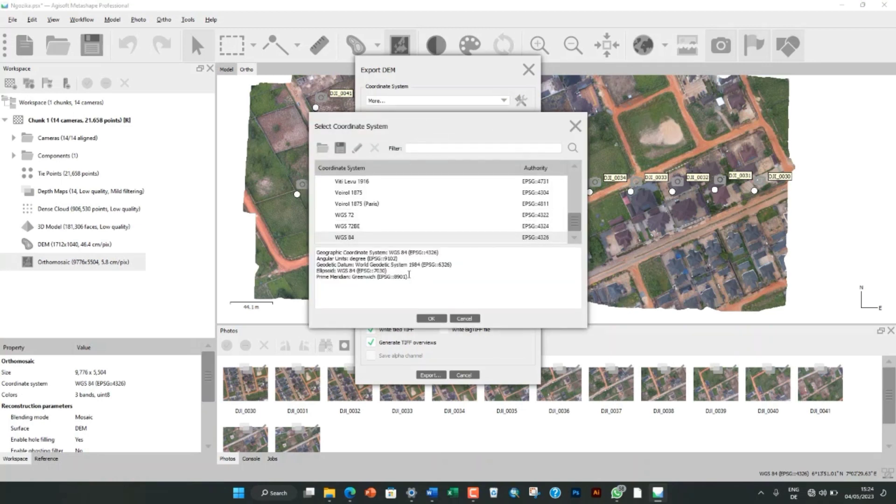
scroll(451, 208, "up", 20)
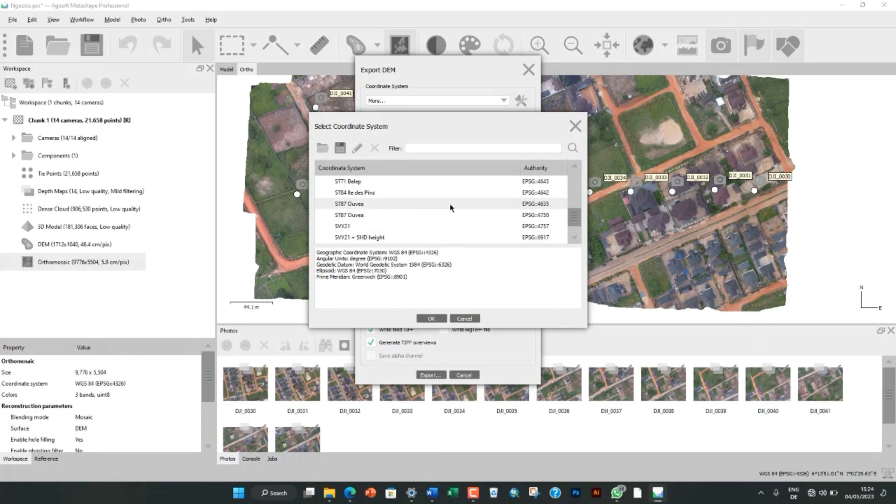
scroll(451, 208, "up", 3)
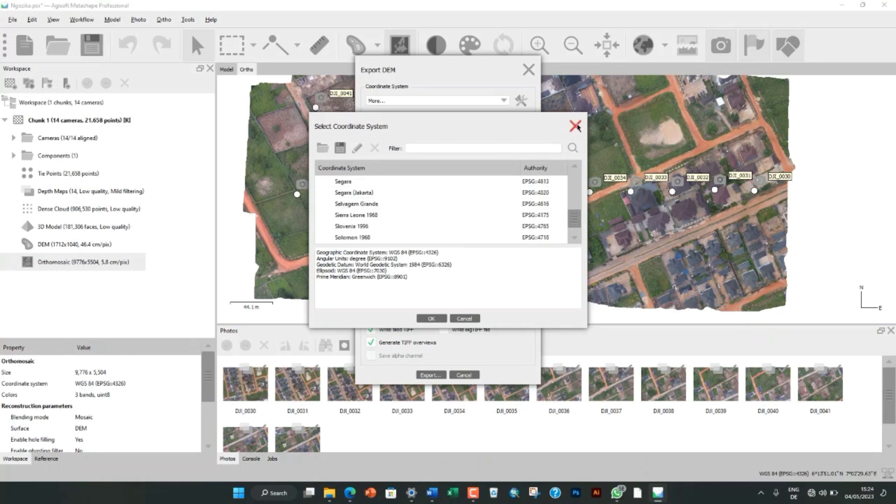
left_click(575, 126)
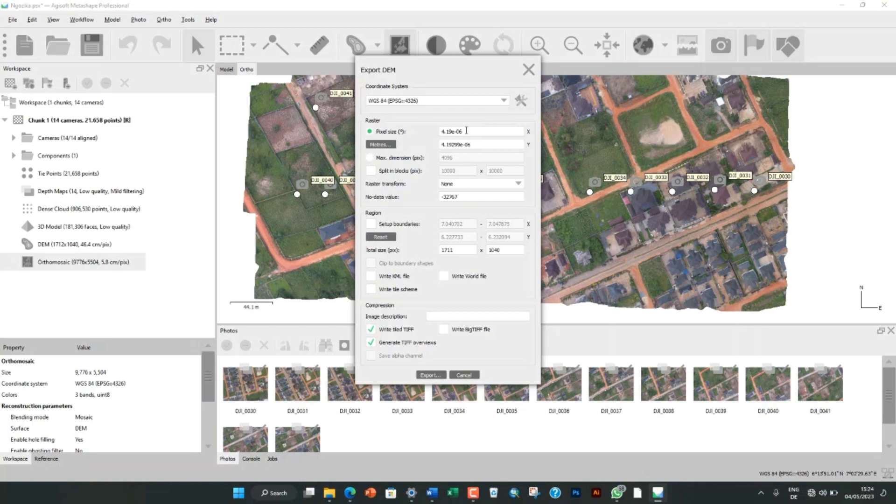
Step: Check the DEM export resolution in metres and leave the export settings without exporting
left_click(380, 145)
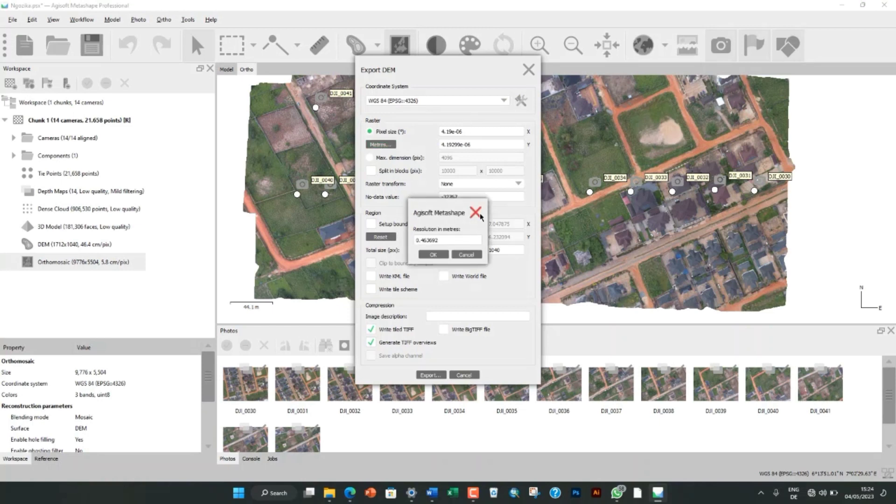
left_click(434, 255)
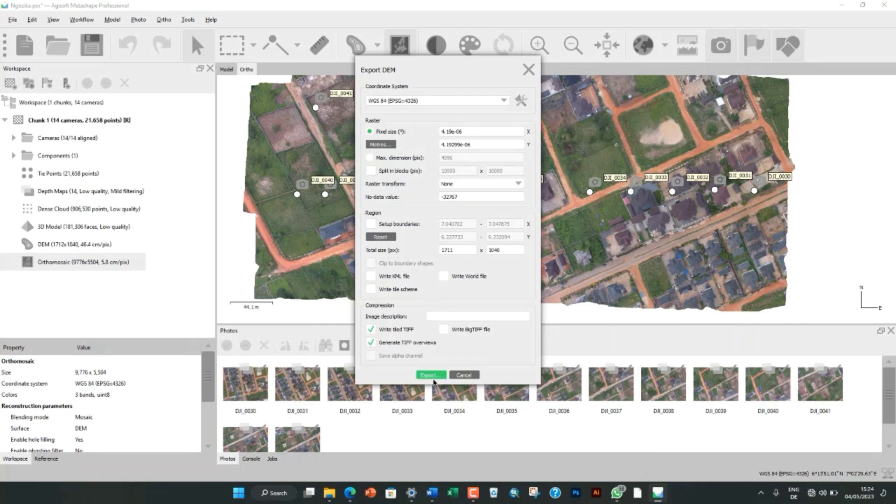
left_click(463, 375)
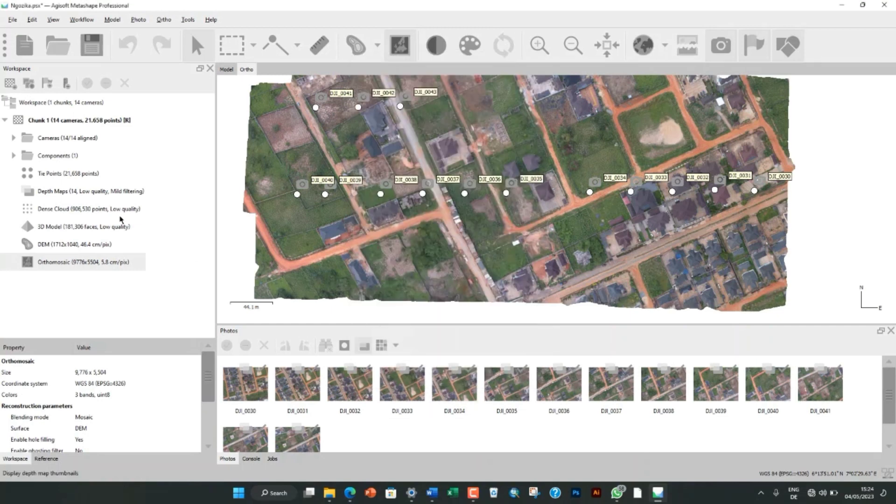
Step: Check the orthomosaic's export resolution in metres and export it as a TIFF/GeoTIFF named Ngozika in the Ngozika Flight folder
right_click(80, 267)
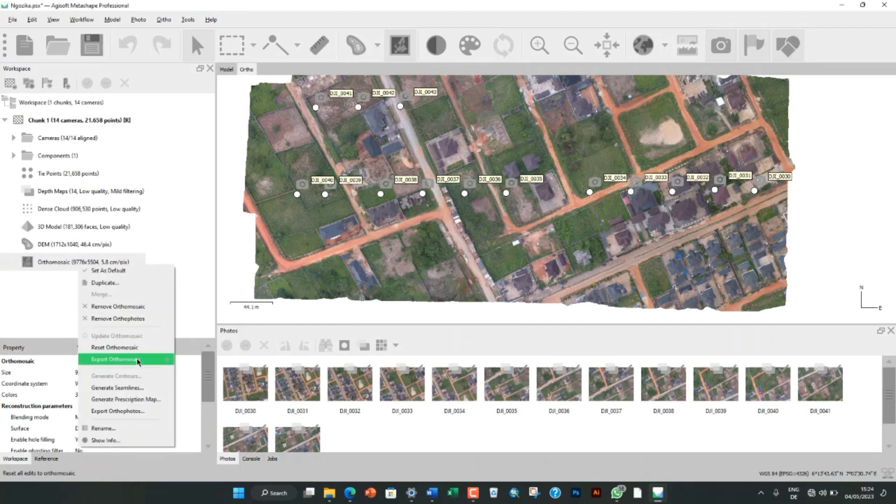
mouse_move(138, 362)
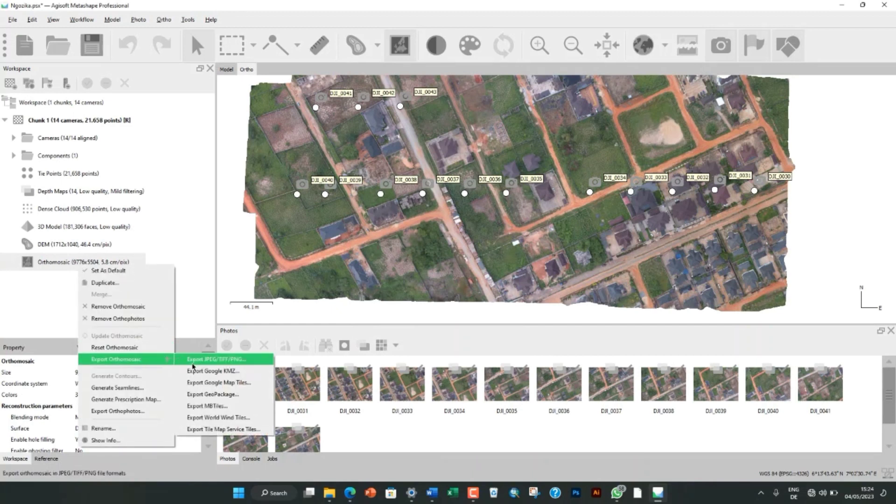
left_click(202, 364)
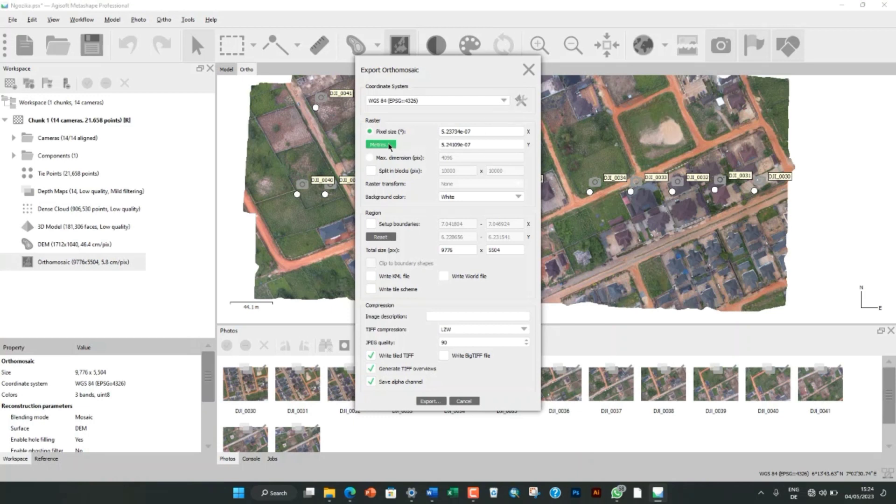
left_click(389, 145)
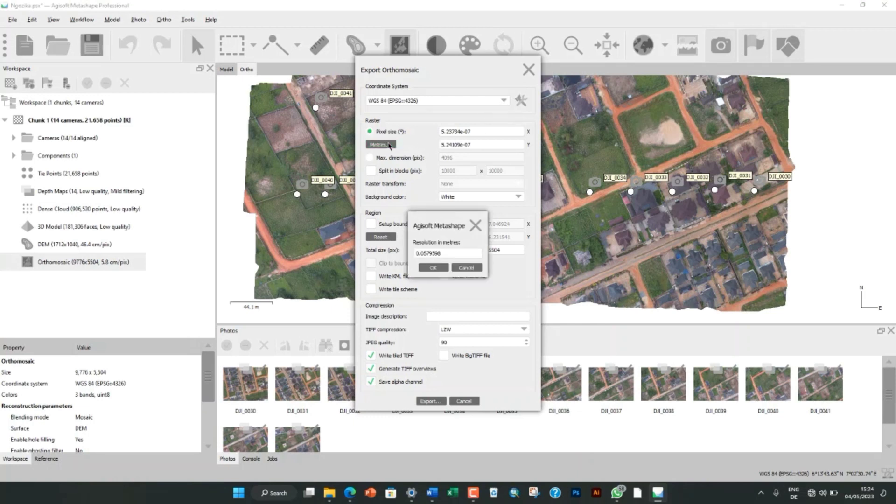
left_click(475, 228)
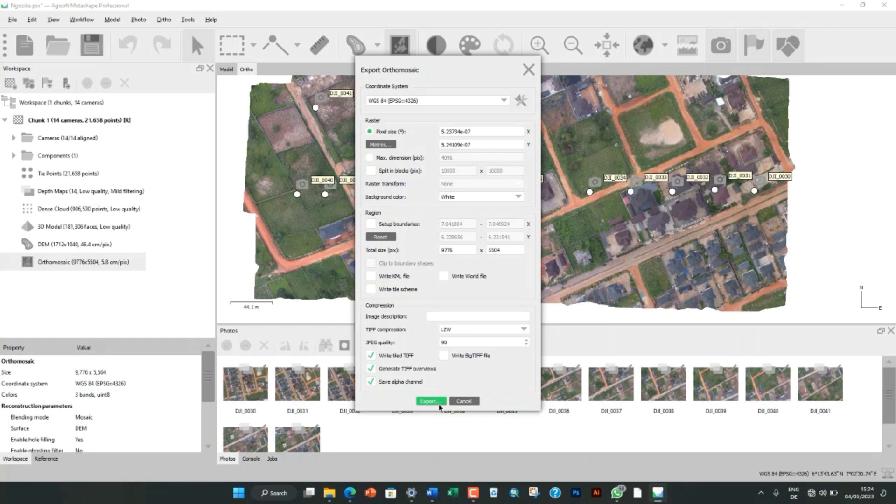
left_click(438, 403)
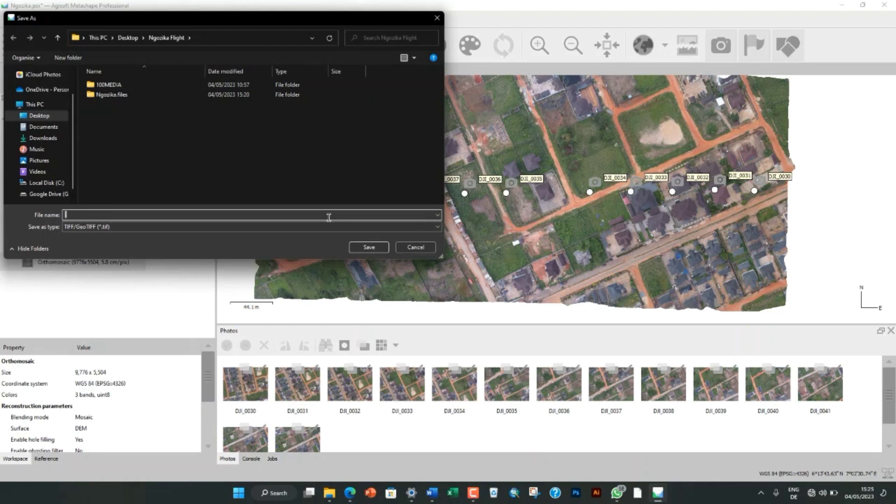
type("Ngozik")
key("Return")
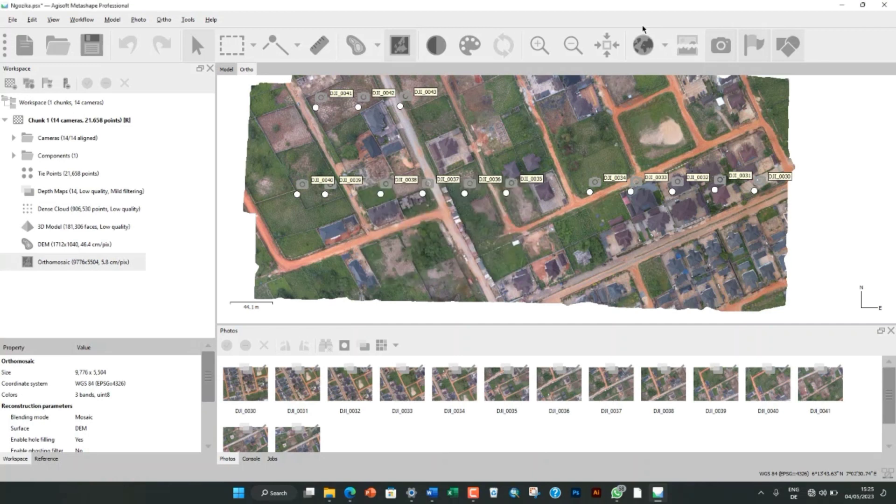
Step: Minimize Metashape, open the Ngozika Flight folder on the desktop and select the exported Ngozika TIF file
left_click(843, 5)
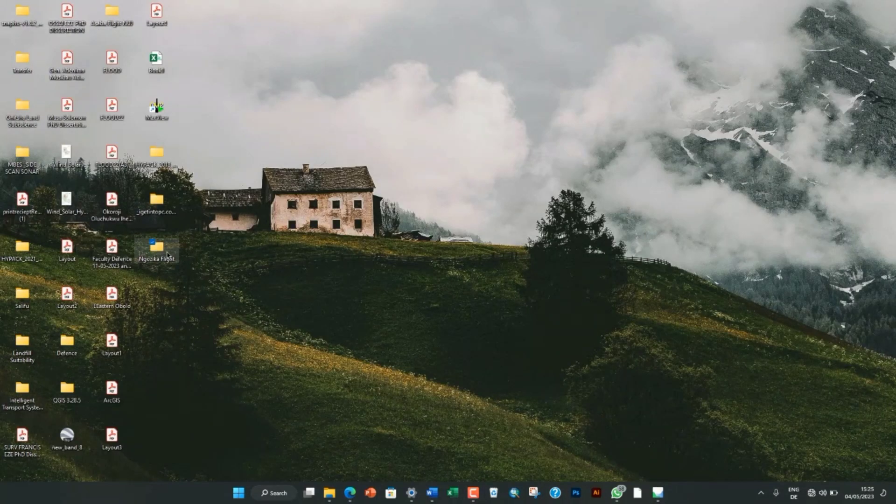
double_click(167, 254)
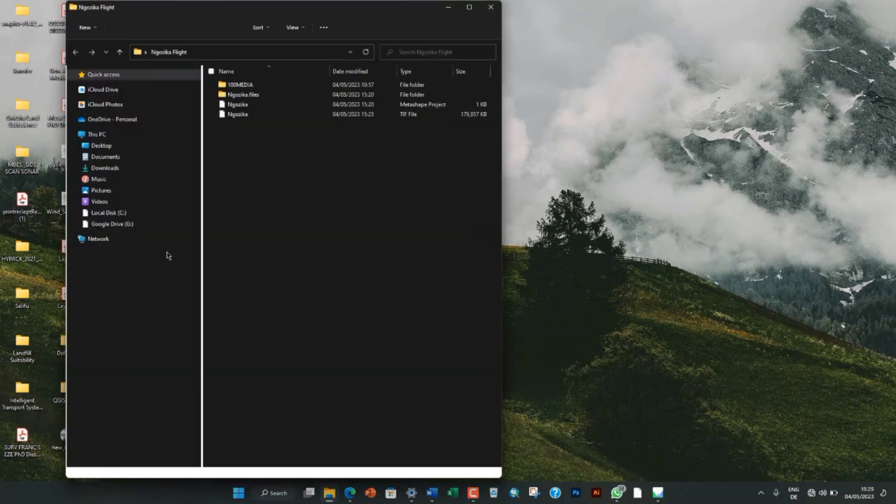
left_click(235, 116)
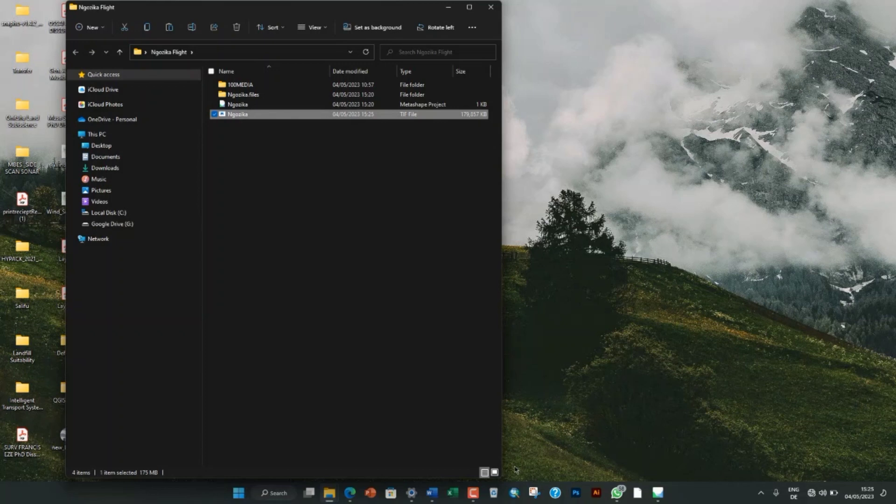
Step: Start ArcMap with a blank map and add the Ngozika TIF file from the folder as a layer
left_click(515, 494)
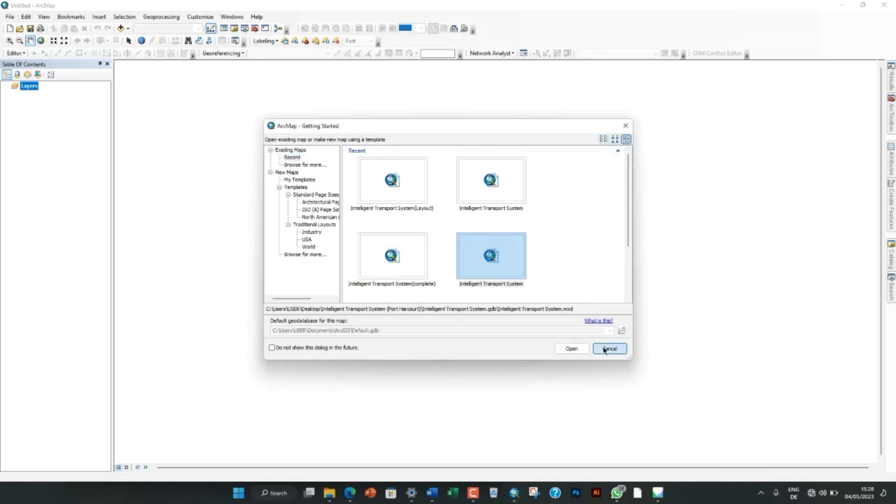
left_click(609, 349)
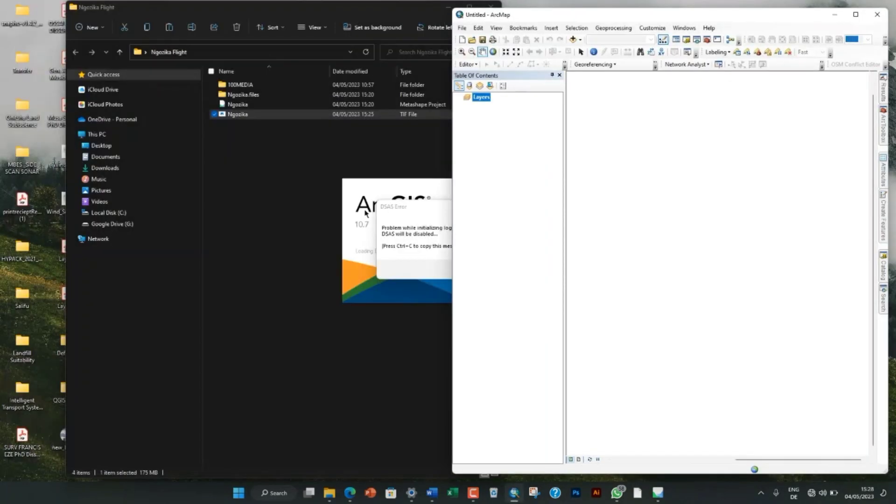
left_click_drag(262, 115, 613, 192)
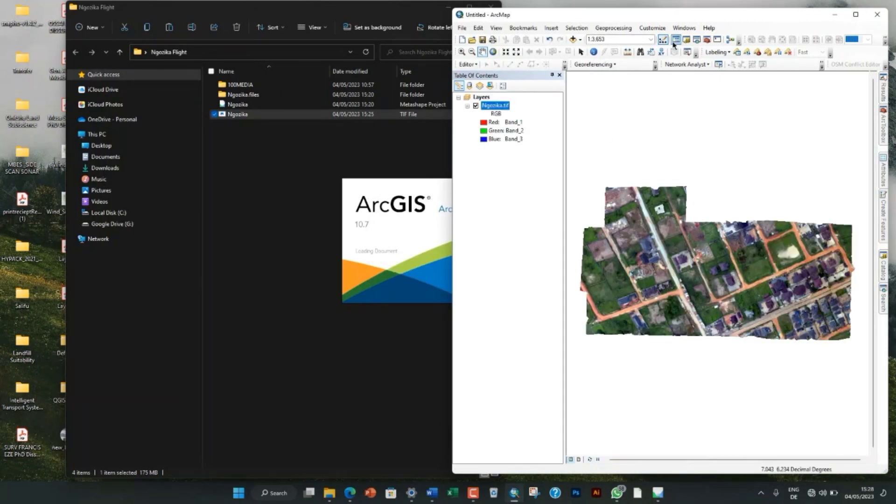
Step: Examine the orthomosaic's roads, plots and building roofs up close, view its full extent, and inspect the houses in its northeastern part
left_click(462, 51)
left_click_drag(597, 190, 688, 284)
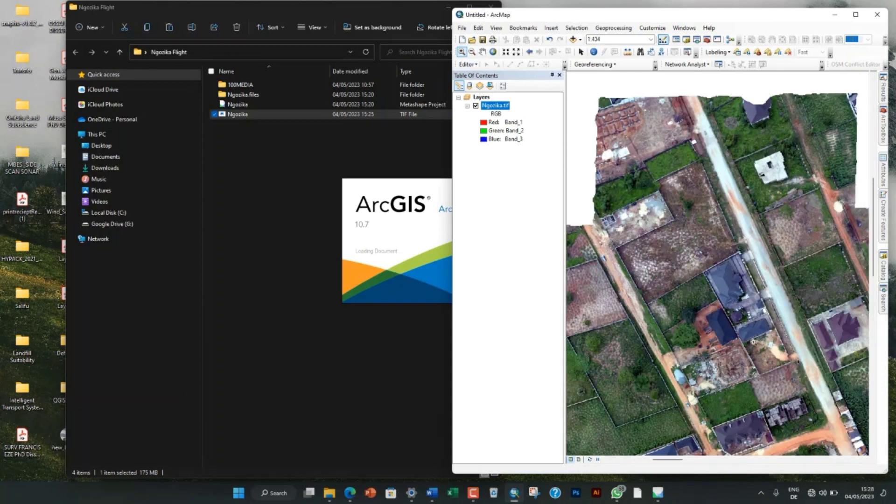
left_click_drag(638, 232, 747, 329)
left_click_drag(742, 210, 893, 408)
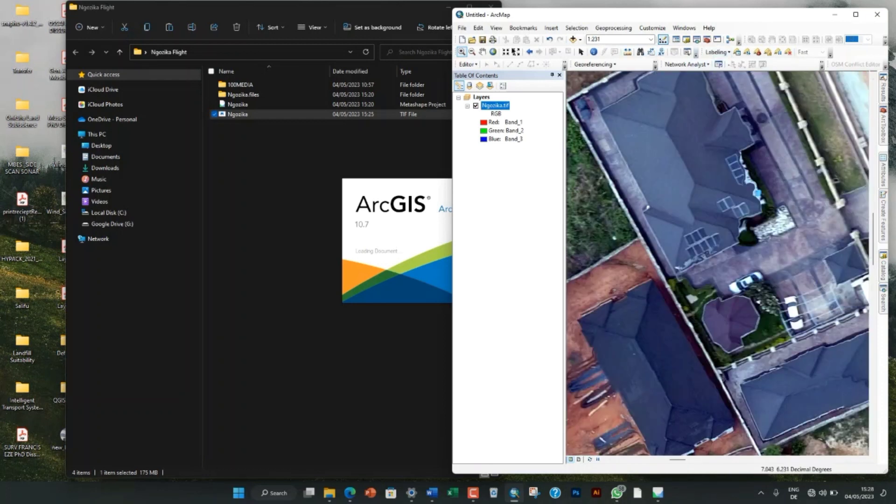
left_click(494, 52)
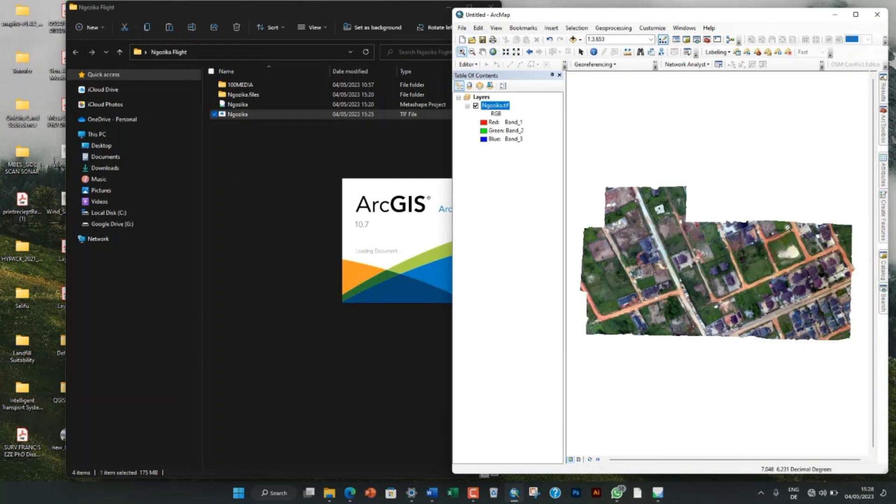
left_click(845, 285)
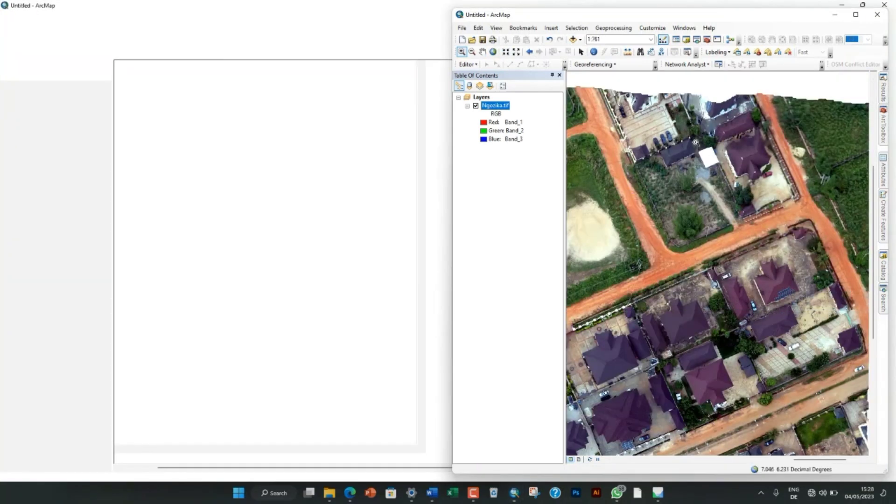